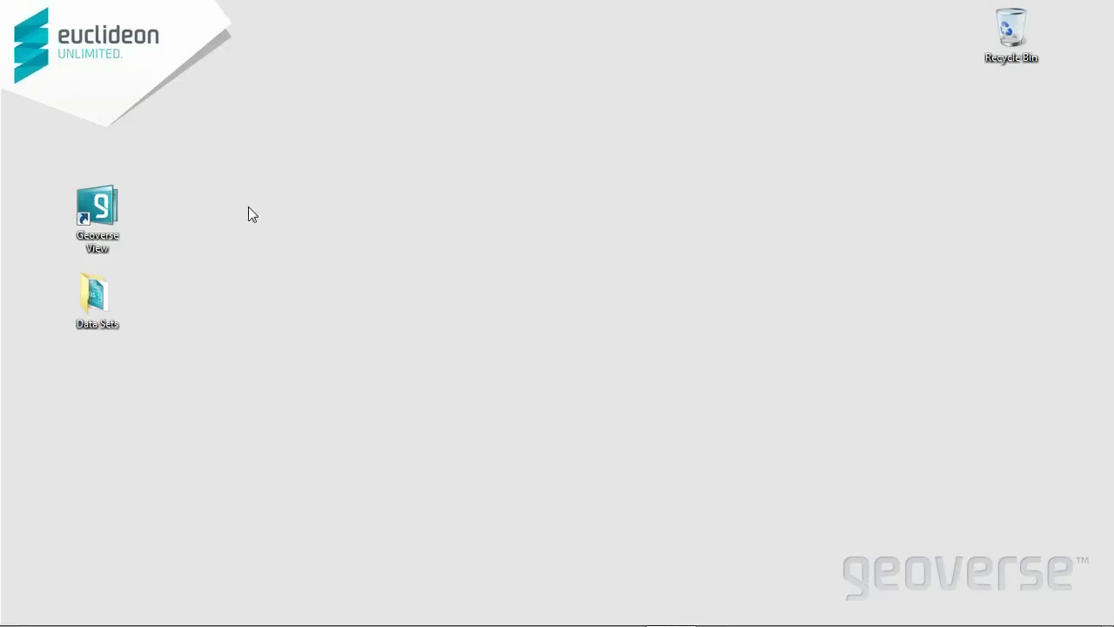
Step: Launch Geoverse View and dismiss its welcome window
double_click(103, 205)
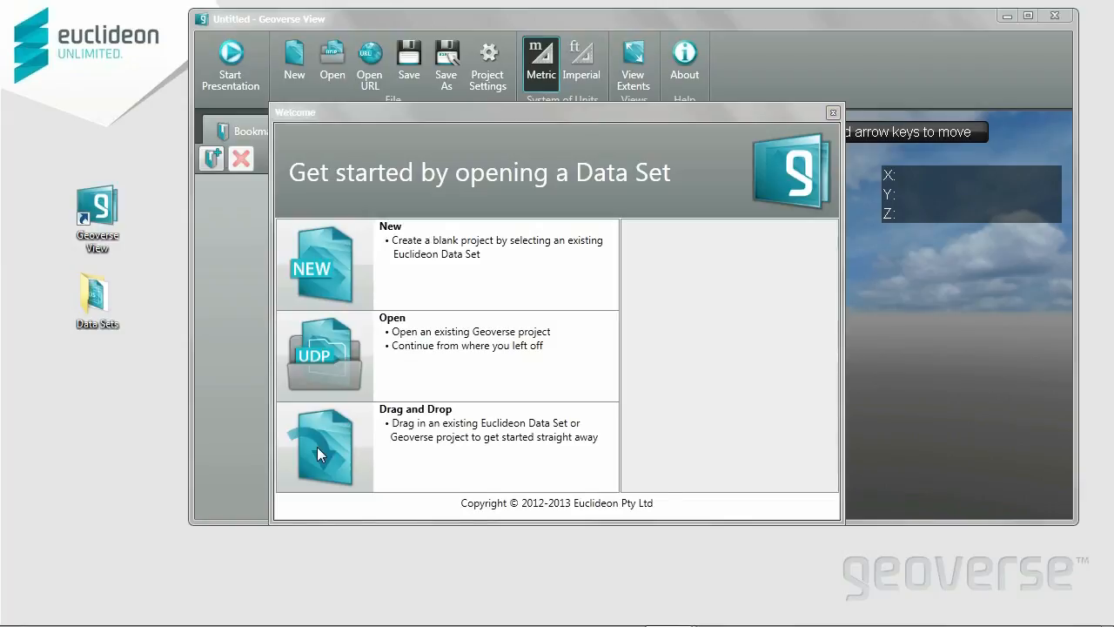
click(833, 114)
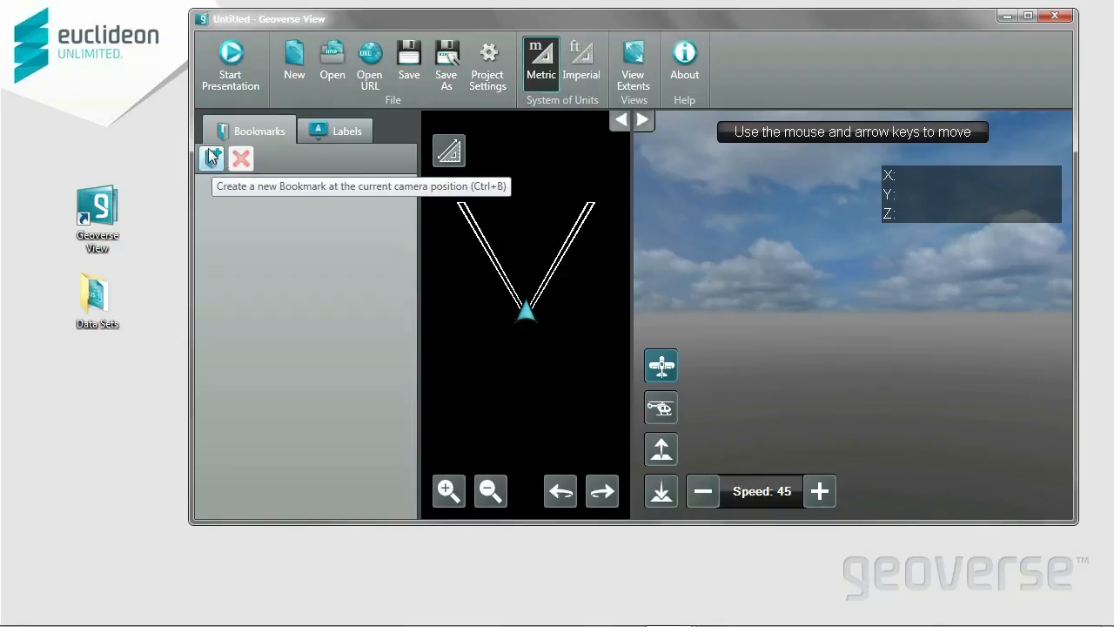
click(332, 135)
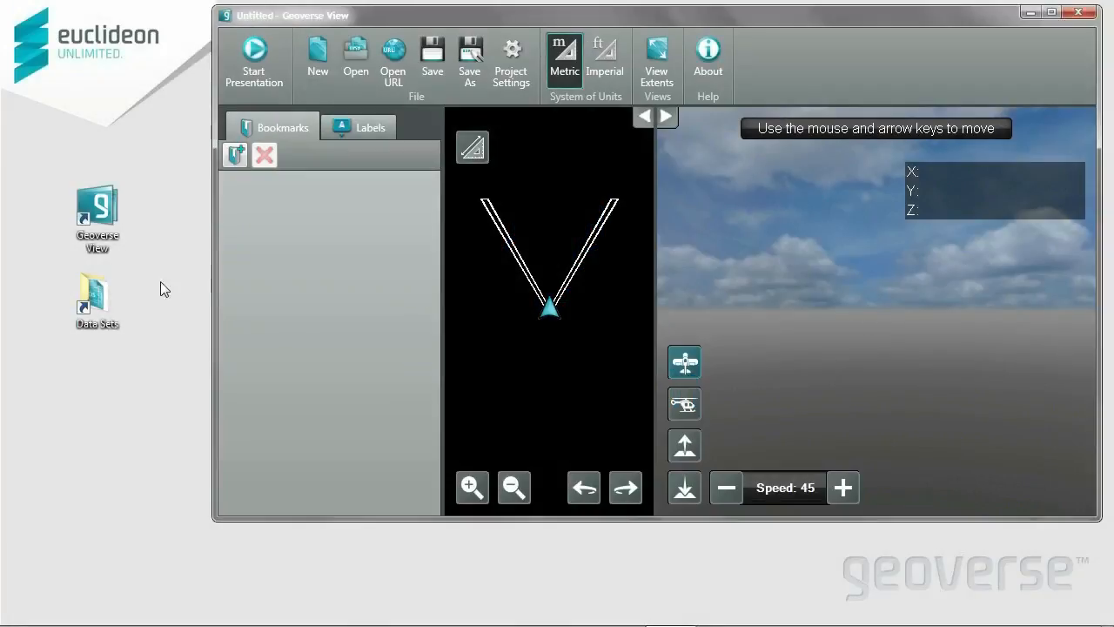
Step: Load the GossesBluff.uds data set from the Data Sets folder into Geoverse View and close the folder window
double_click(97, 298)
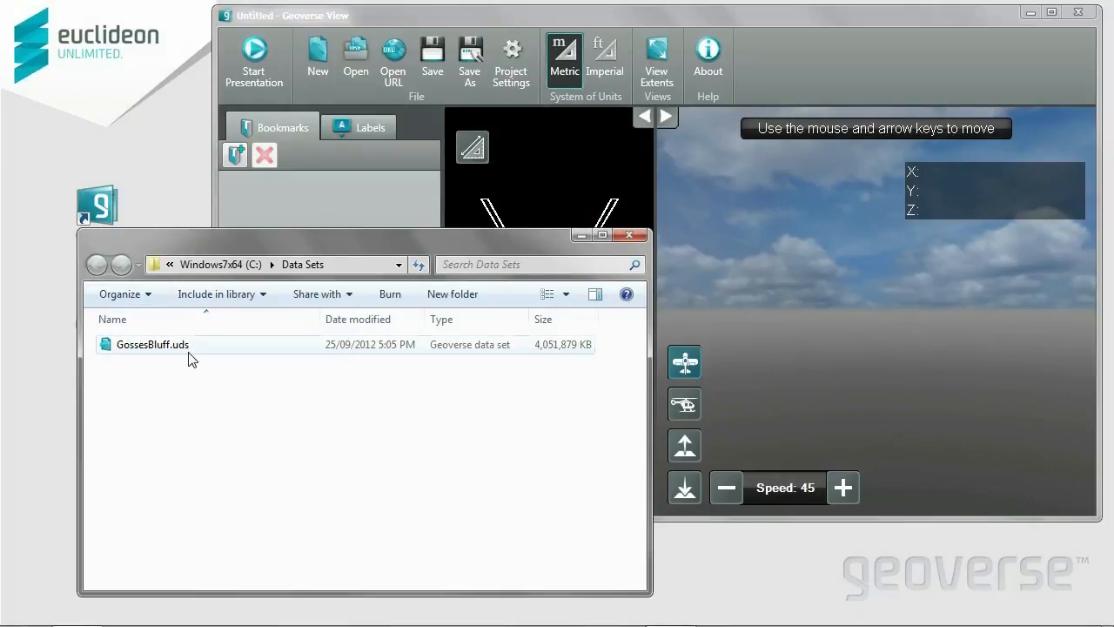
drag(179, 353, 714, 402)
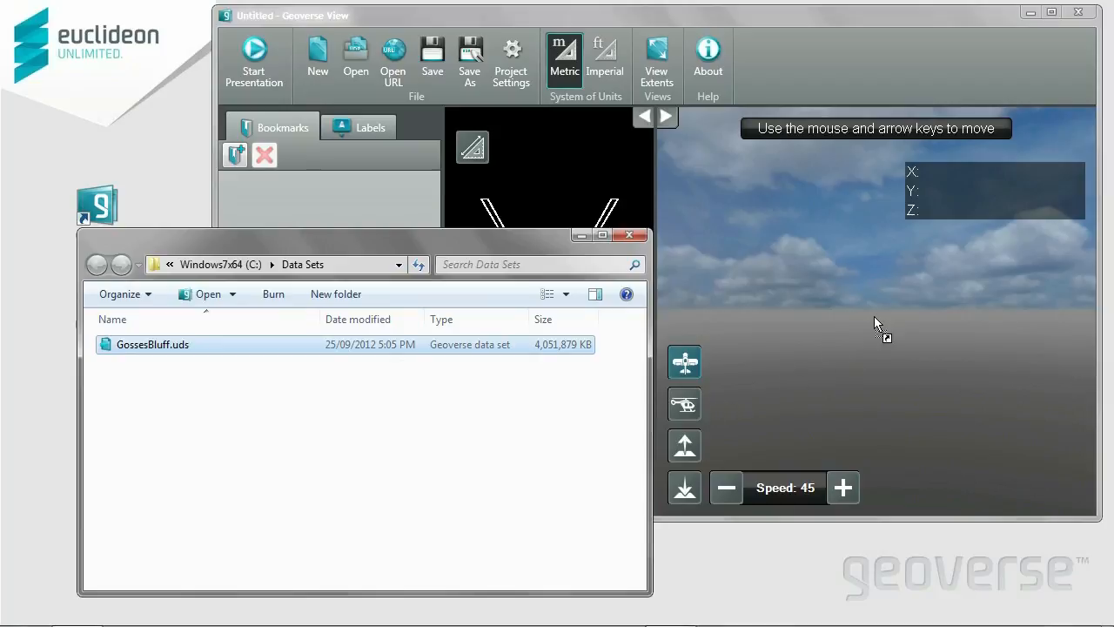
drag(874, 316, 874, 316)
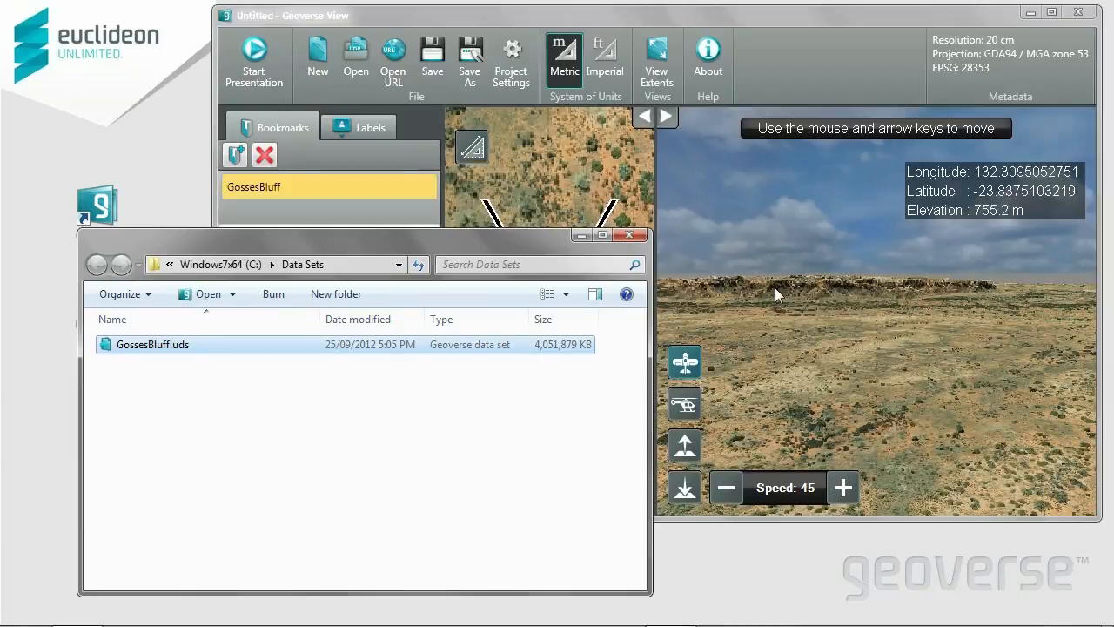
click(625, 235)
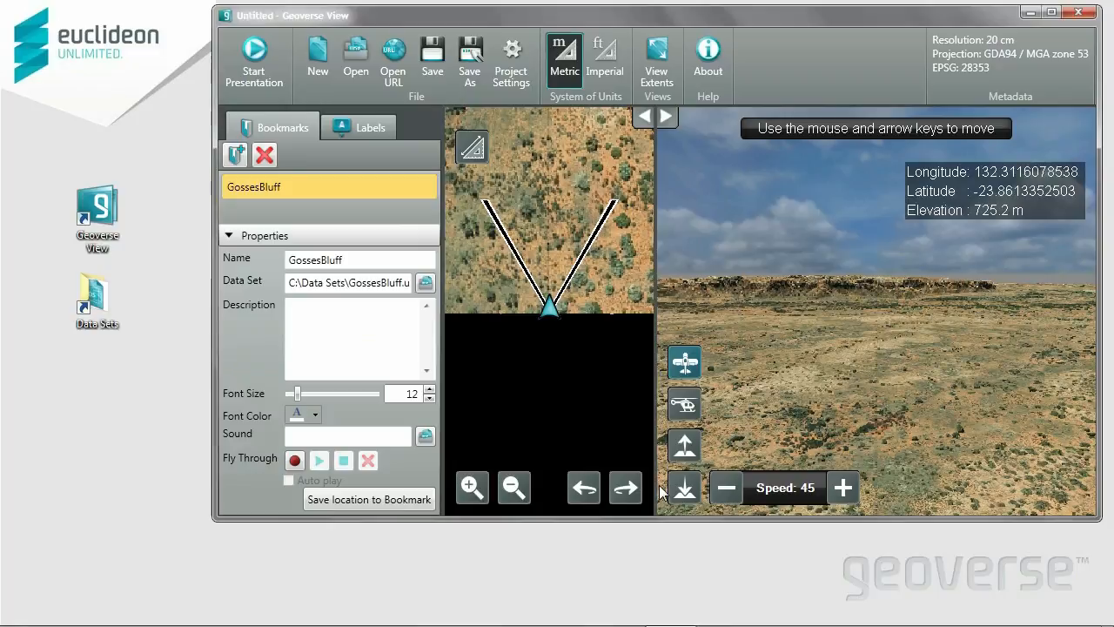
Step: Try the camera's raise, lower and turn controls, the overhead map zoom, and the travel speed adjustment
click(684, 446)
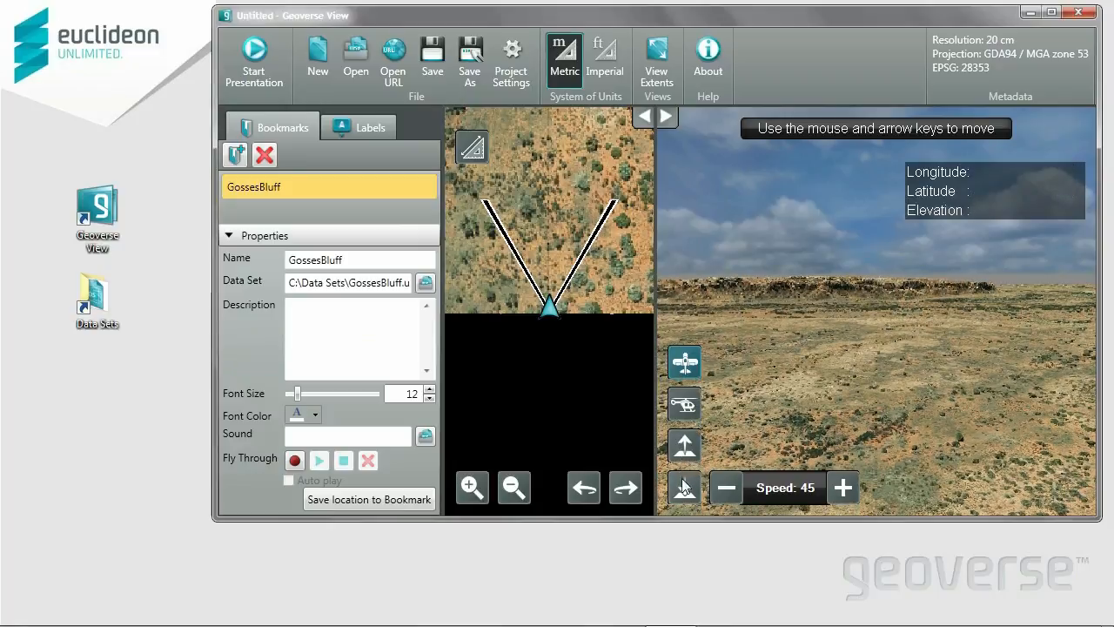
click(683, 481)
click(584, 488)
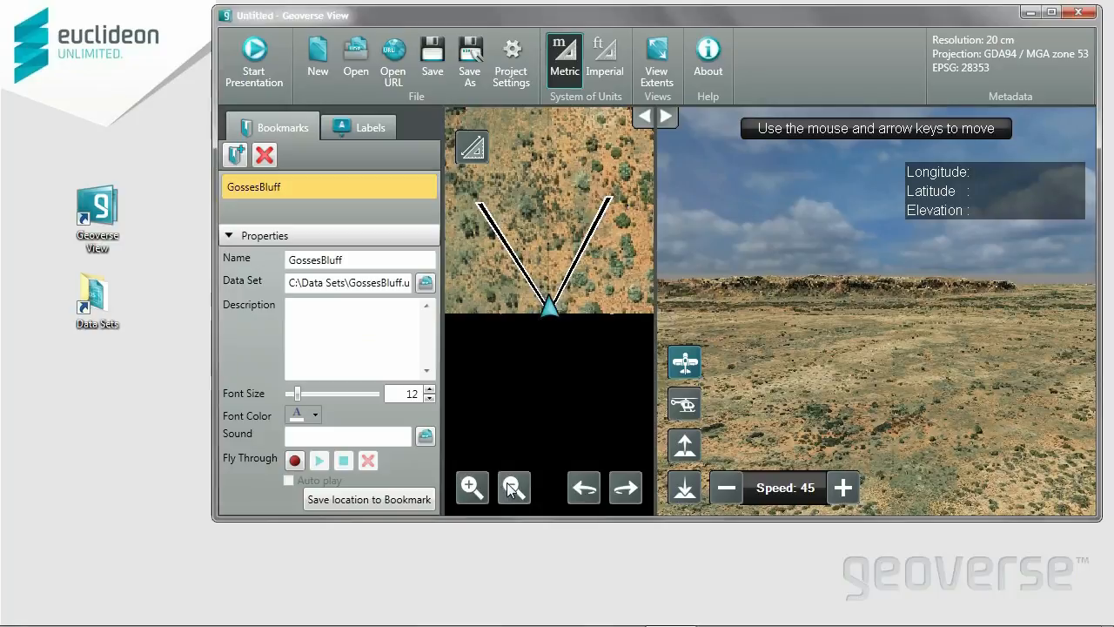
click(511, 488)
click(472, 488)
click(844, 488)
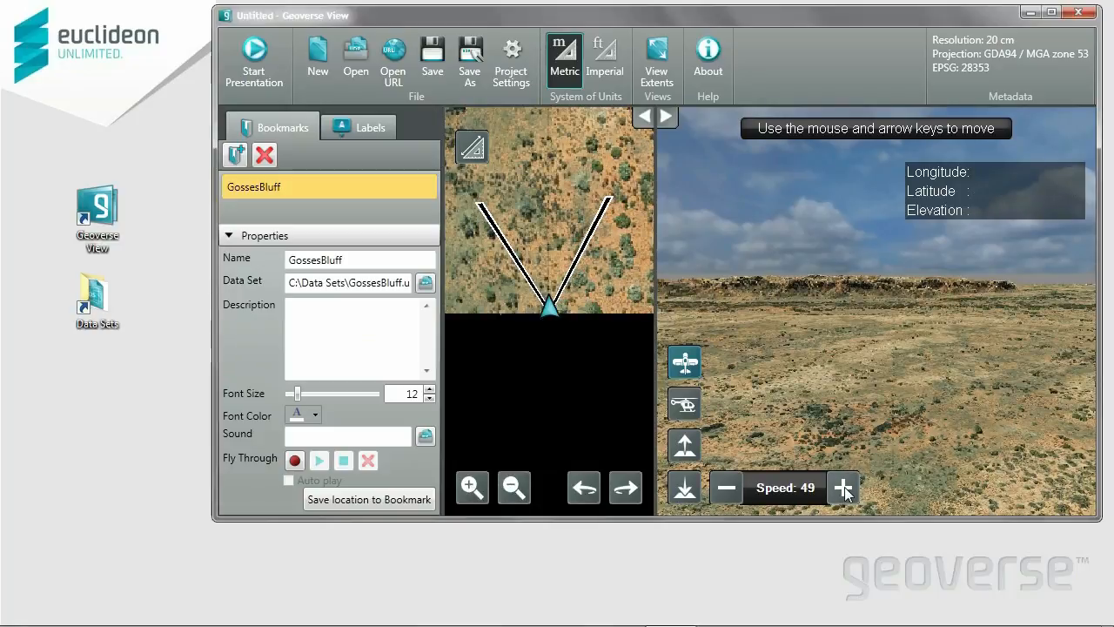
click(844, 489)
click(729, 491)
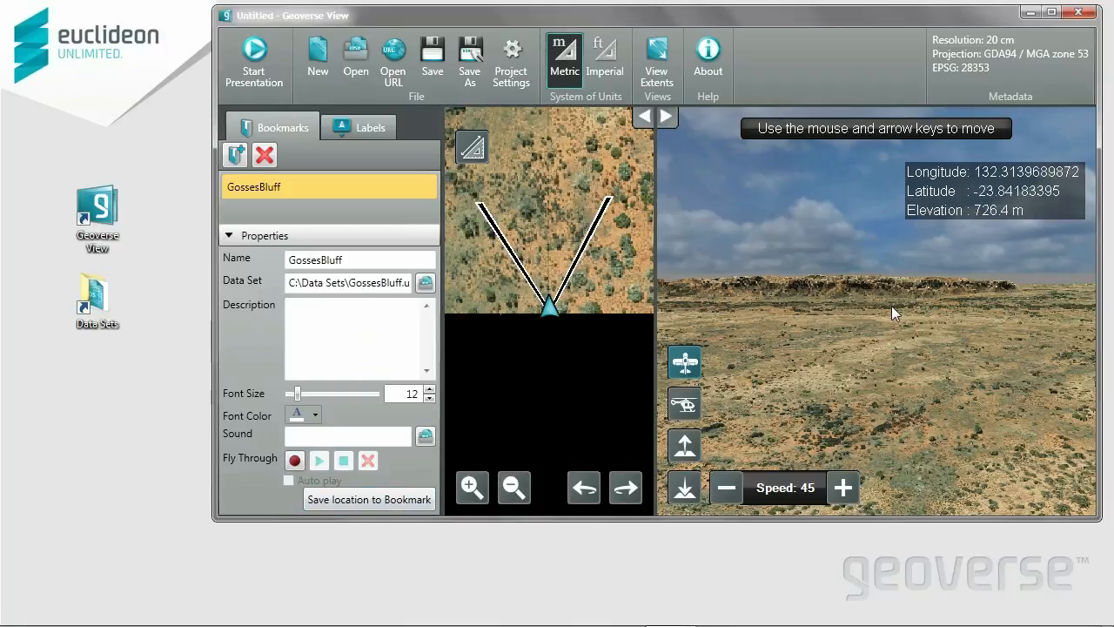
Step: Fly across the GossesBluff terrain to the rocky ridge and examine it from several viewpoints
key(Up)
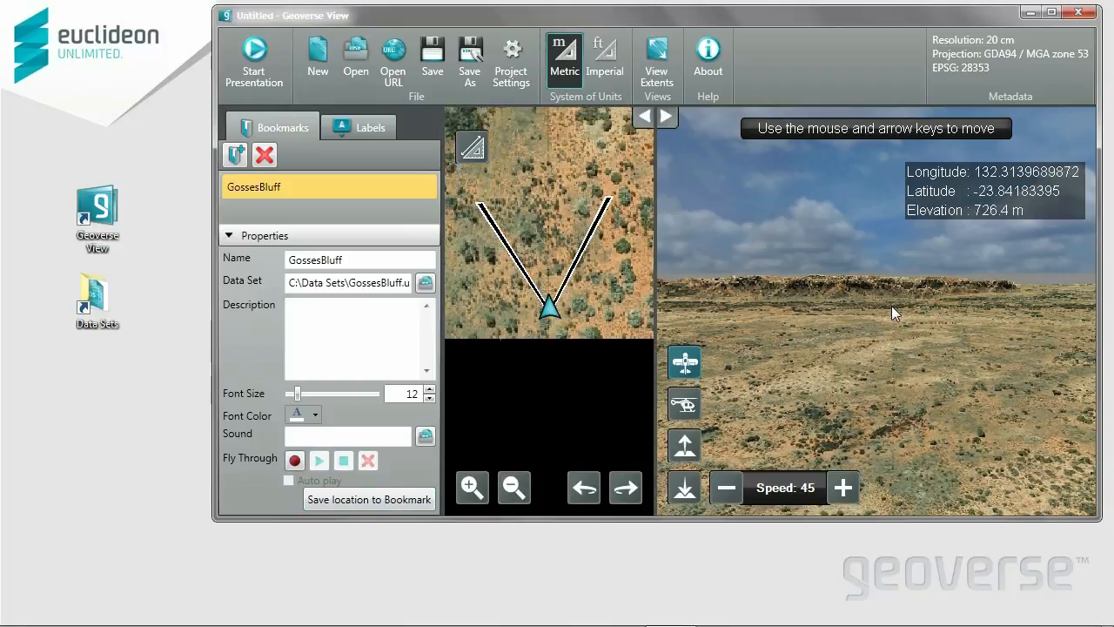
key(Up)
drag(891, 305, 891, 305)
key(Up)
key(Up)
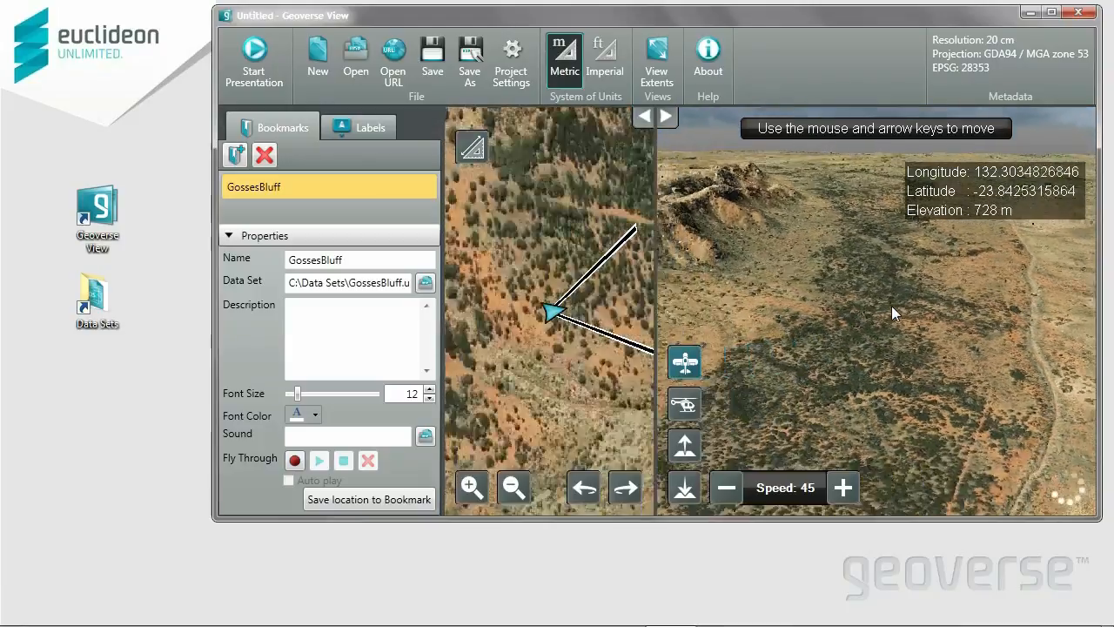
key(Up)
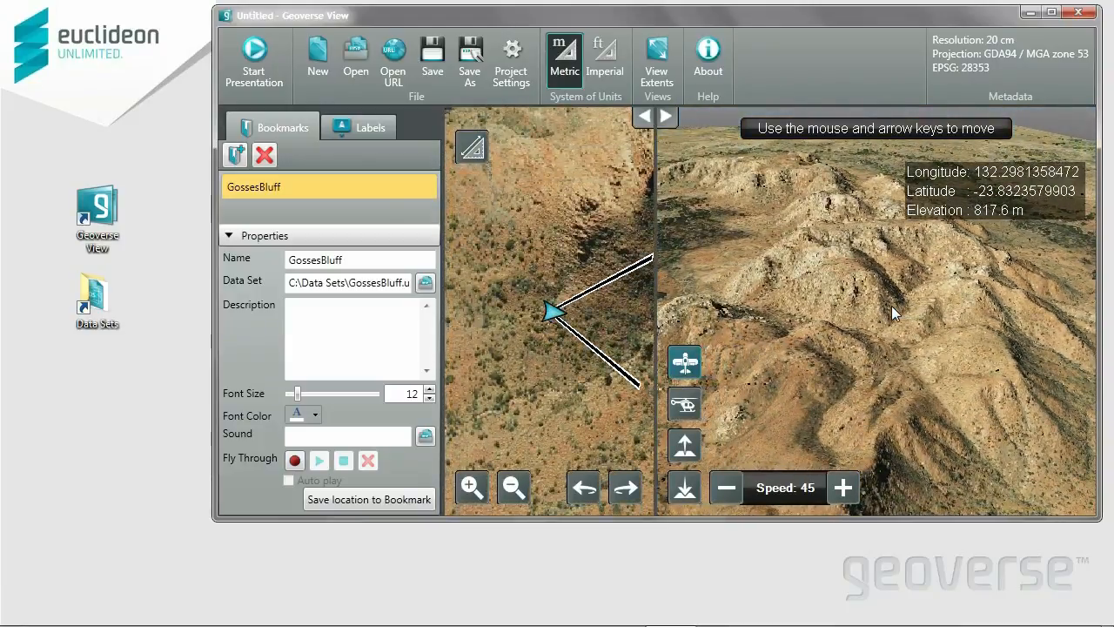
drag(892, 306, 891, 305)
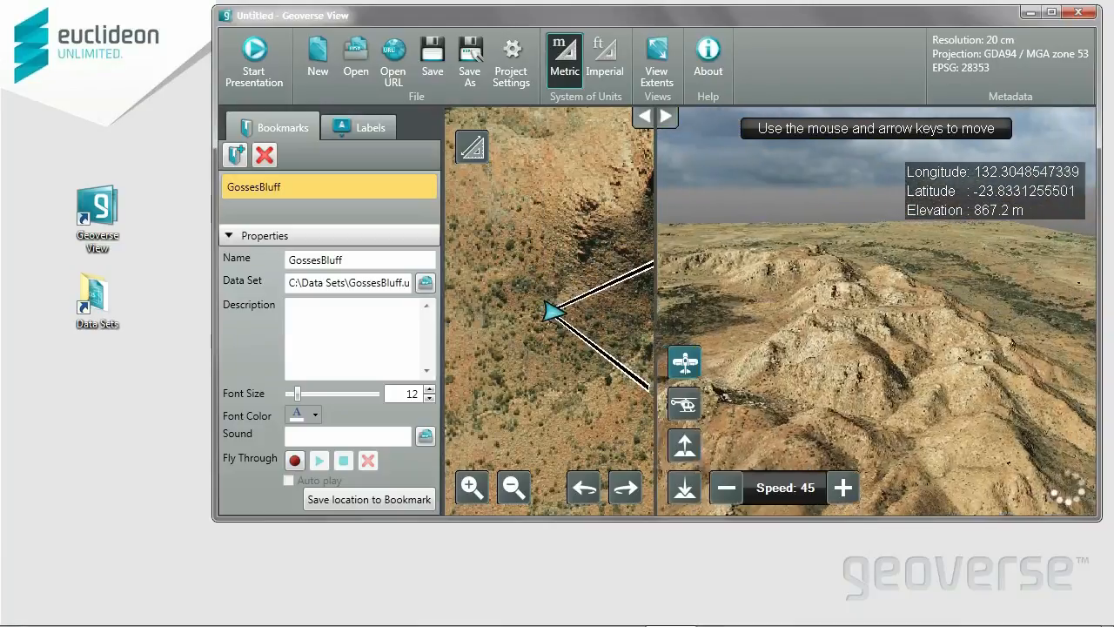
key(Right)
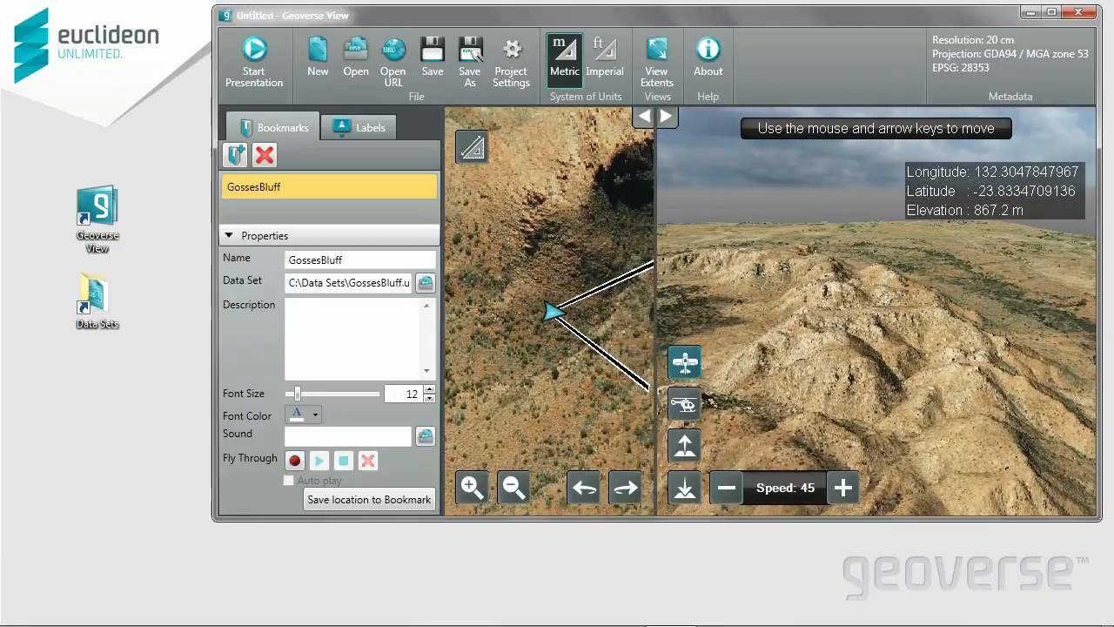
key(Left)
key(Up)
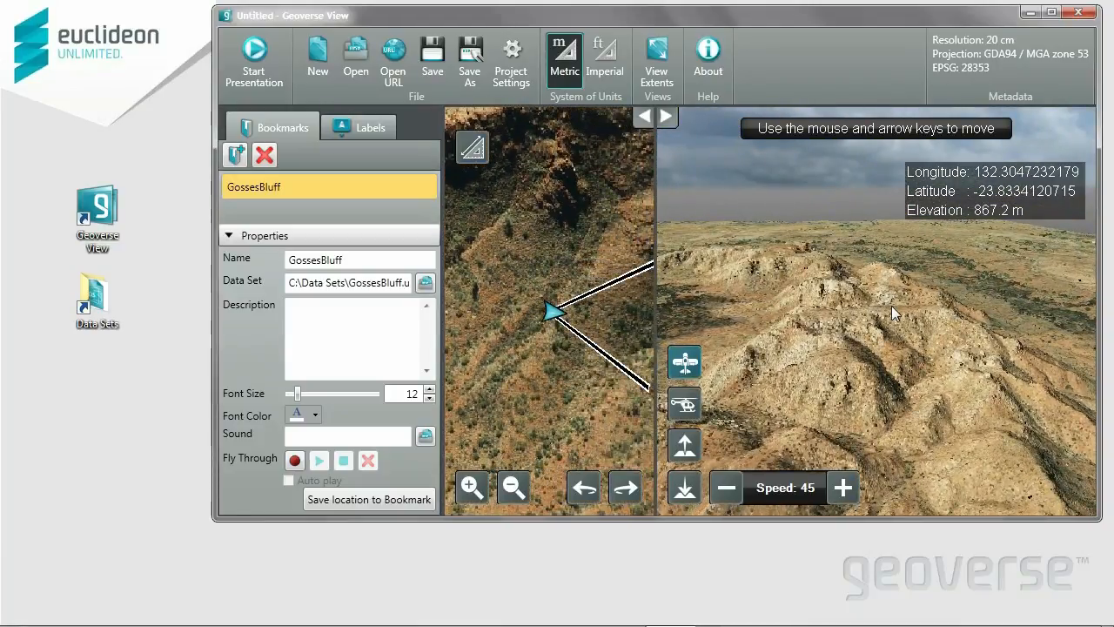
mouse_move(555, 305)
mouse_down()
mouse_move(536, 166)
mouse_move(773, 154)
mouse_move(954, 334)
mouse_move(875, 487)
mouse_move(584, 414)
mouse_move(567, 208)
mouse_move(638, 277)
mouse_move(493, 307)
mouse_move(571, 296)
mouse_move(554, 319)
mouse_up()
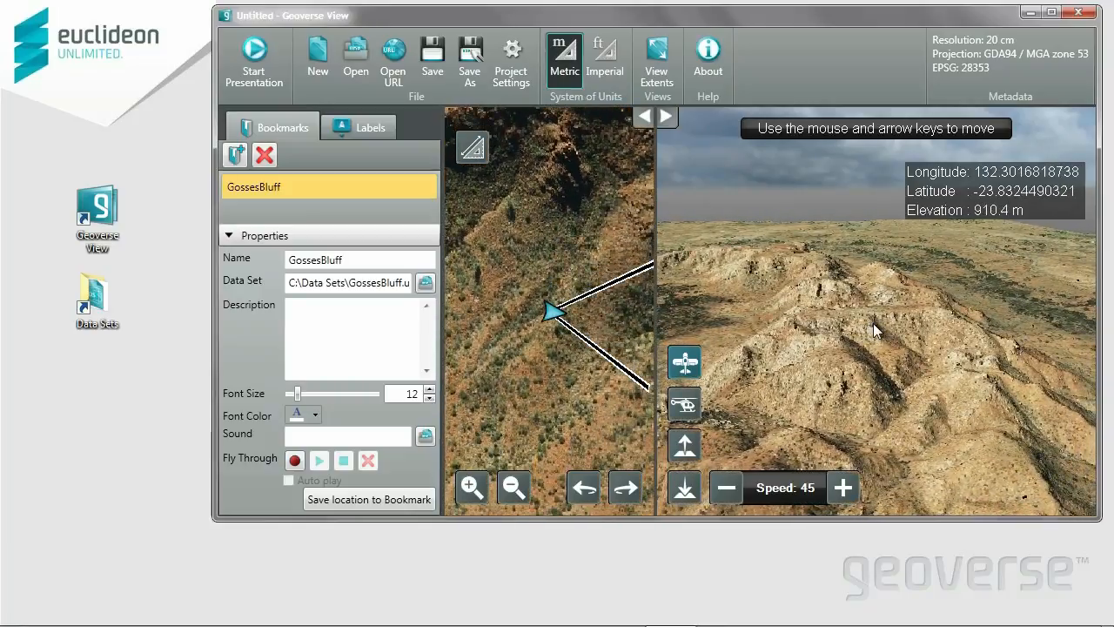
key(Up)
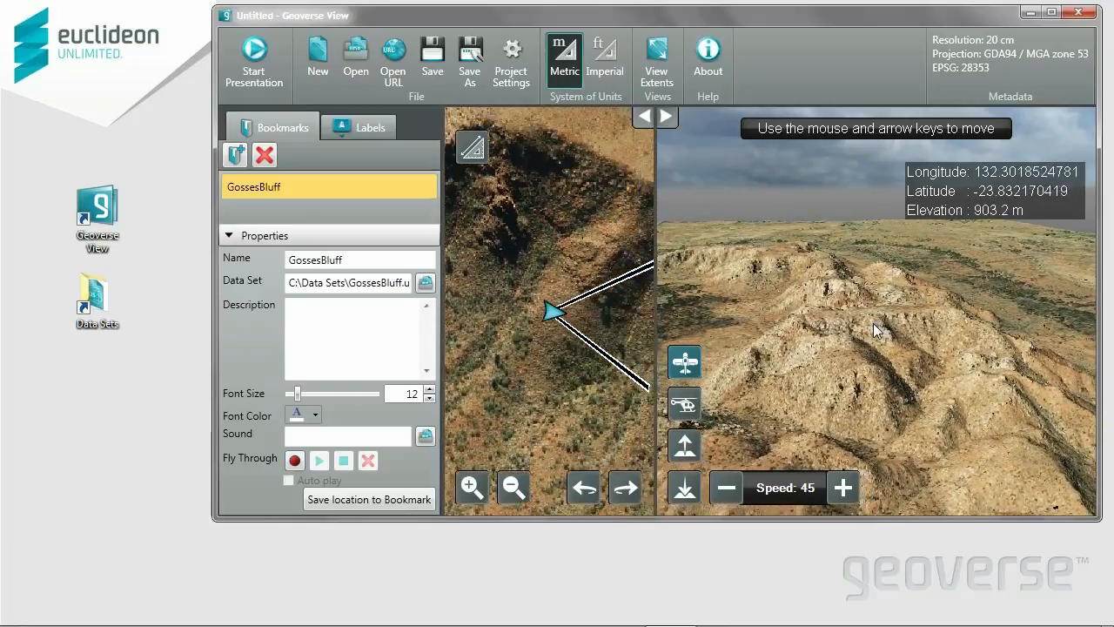
key(Down)
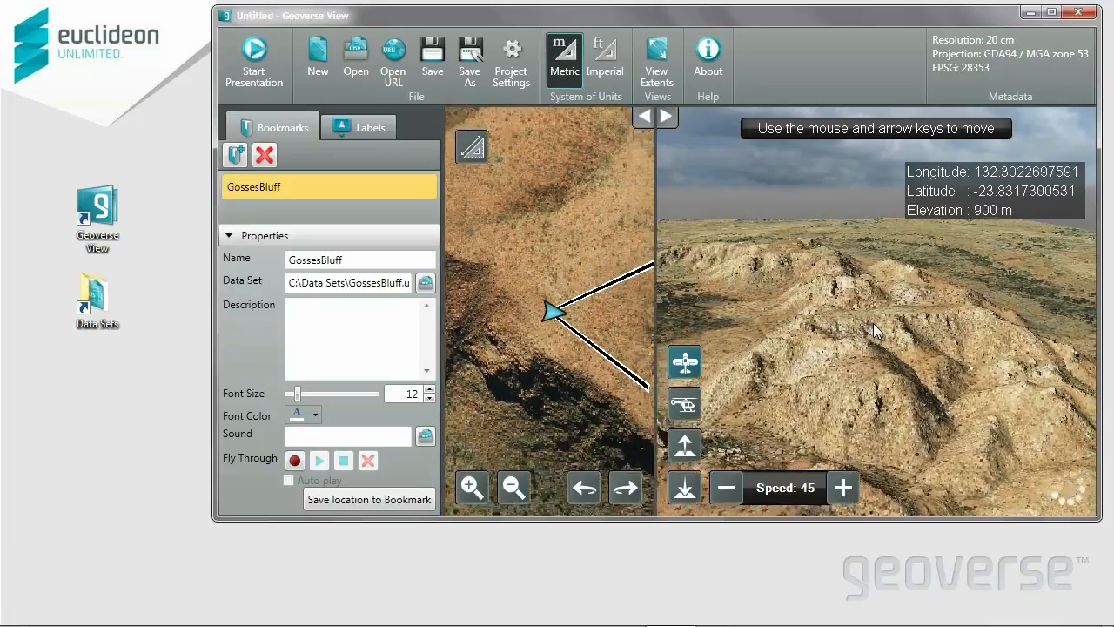
key(Up)
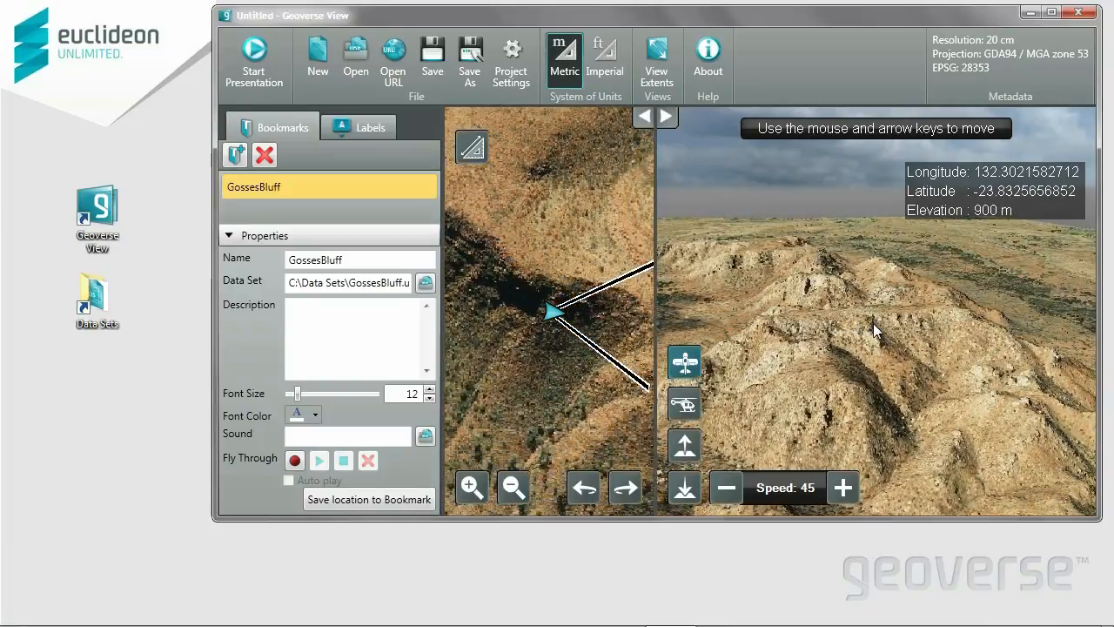
Step: Starting from the GossesBluff bookmark, add a new bookmark at the eroded ridge view and name it Ridgeline
click(656, 64)
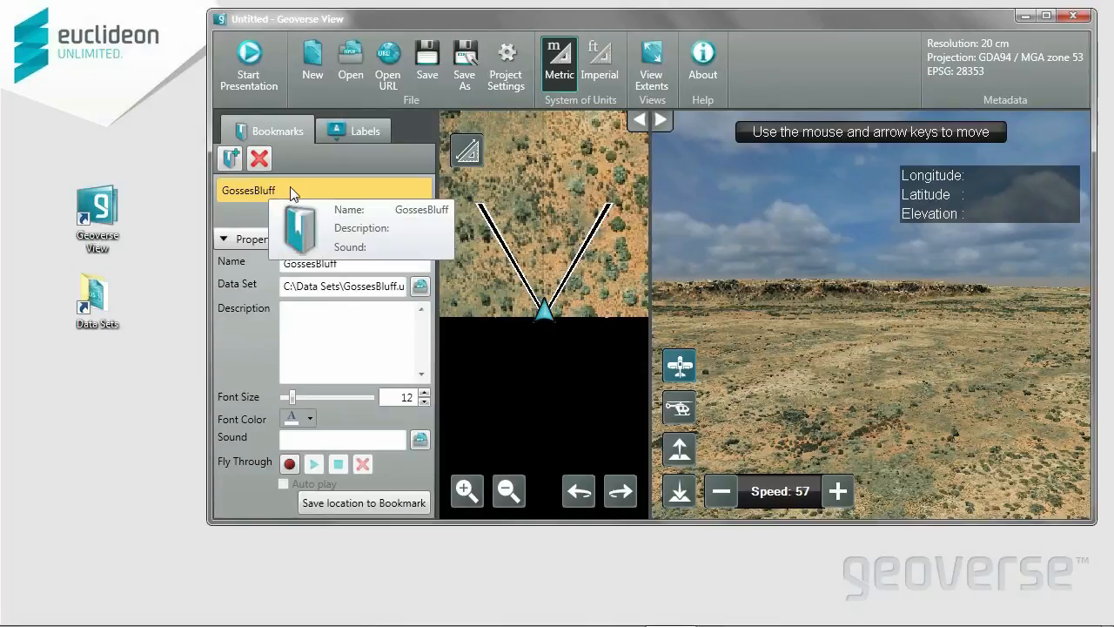
double_click(290, 186)
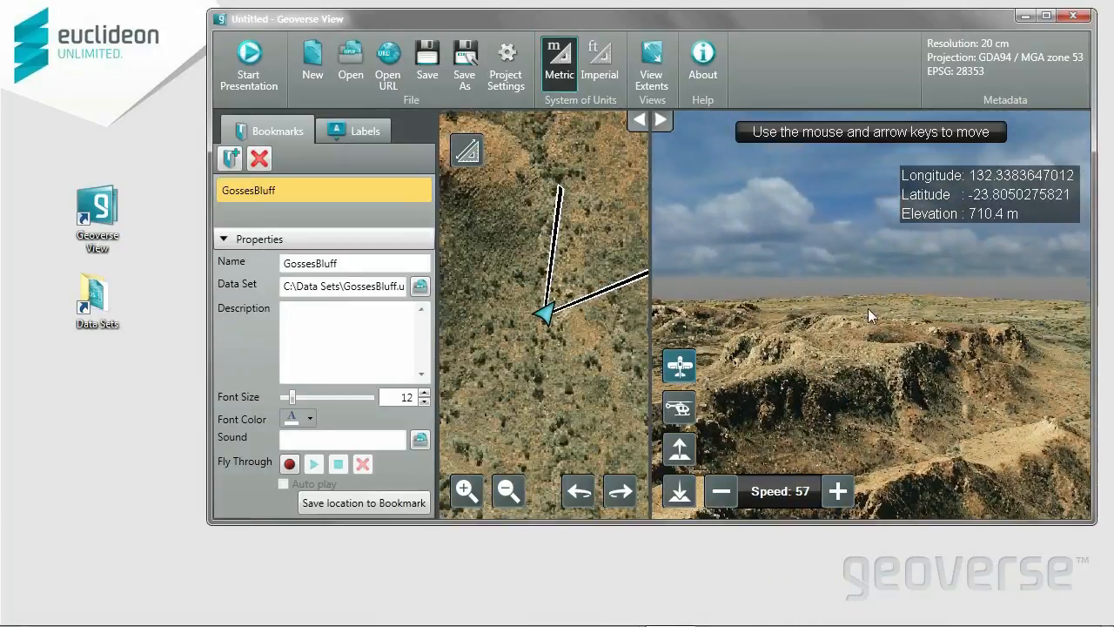
click(230, 158)
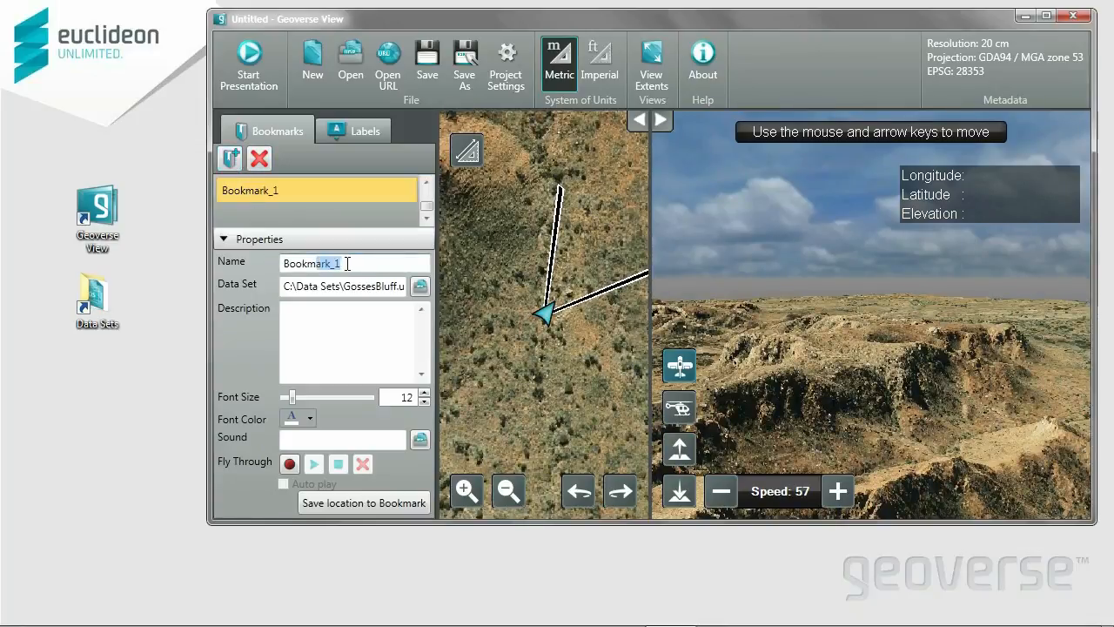
key(BackSpace)
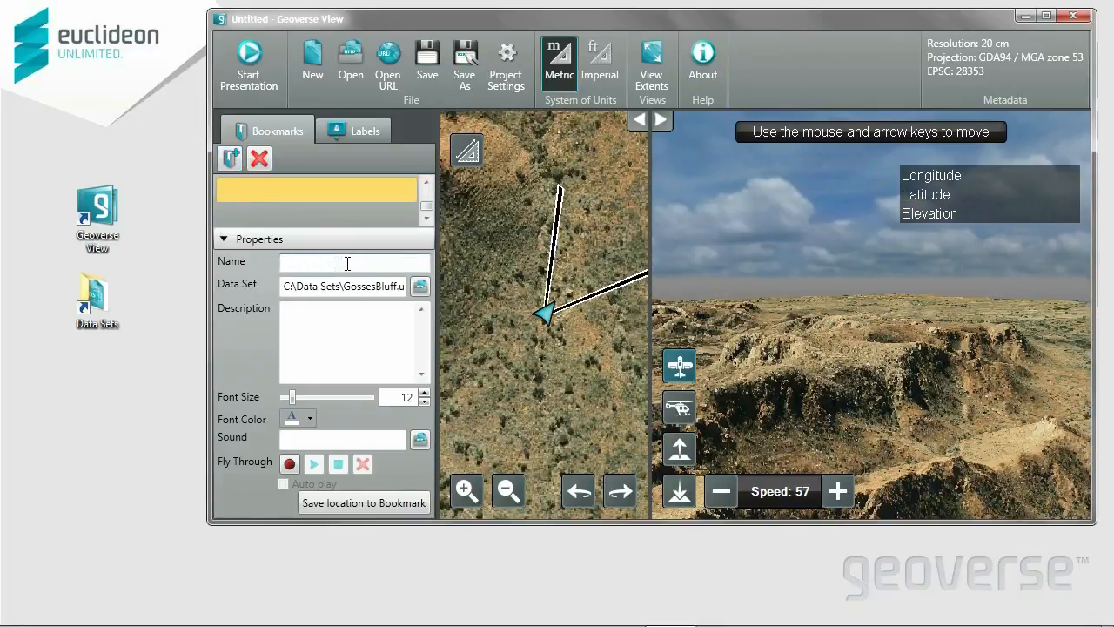
text(gelk)
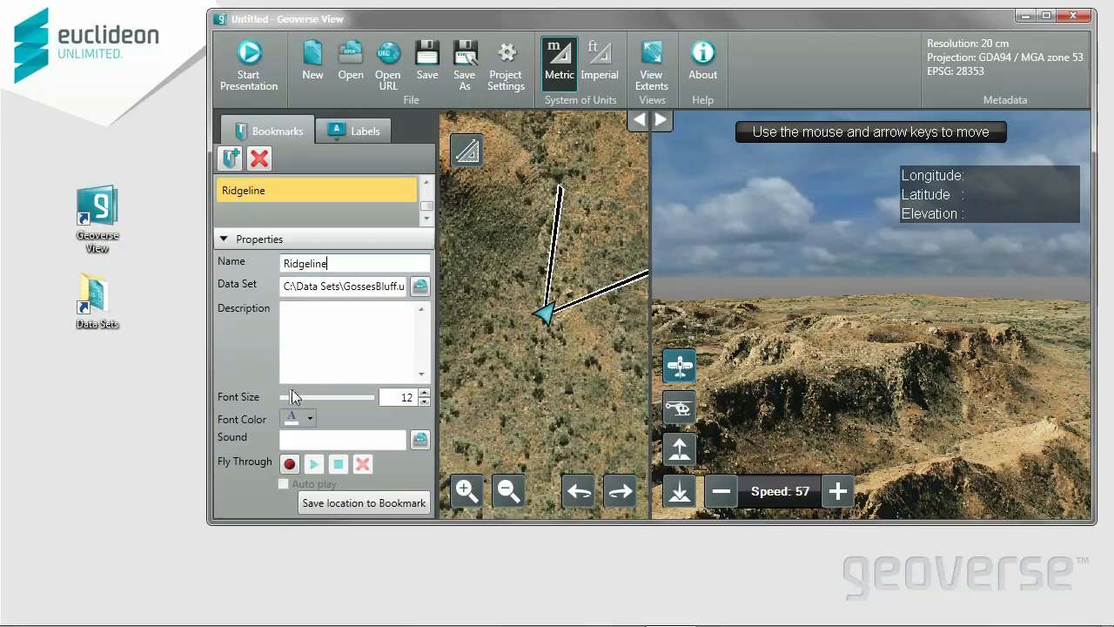
Step: Set the Ridgeline bookmark's font size to 14, save the current location to it and collapse its properties
mouse_move(291, 390)
mouse_down()
mouse_move(305, 391)
mouse_move(295, 391)
mouse_up()
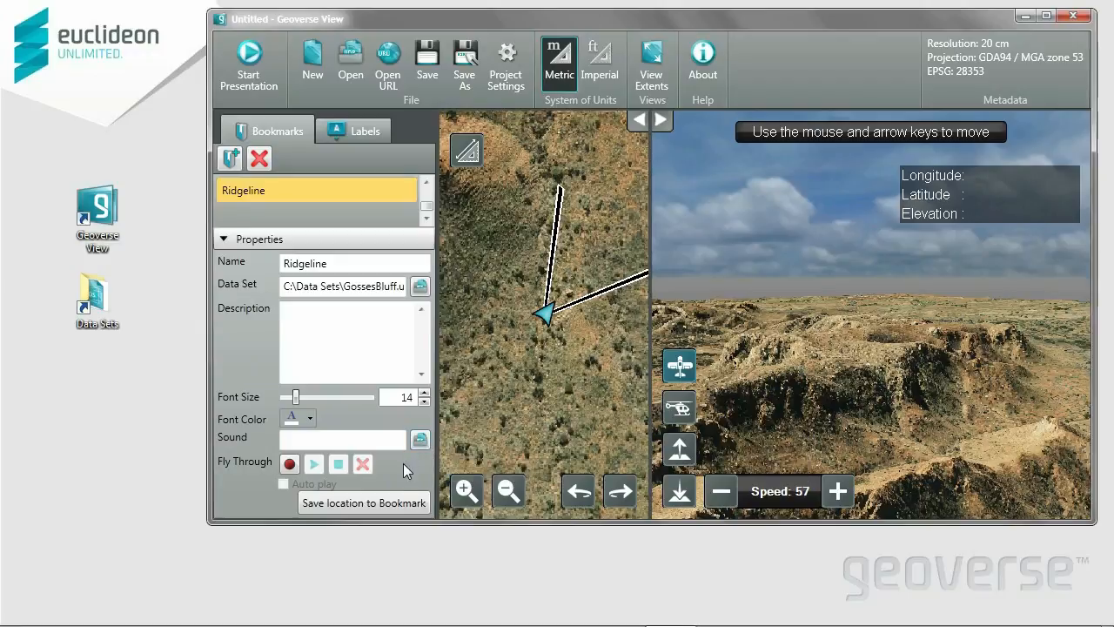
click(384, 503)
click(293, 244)
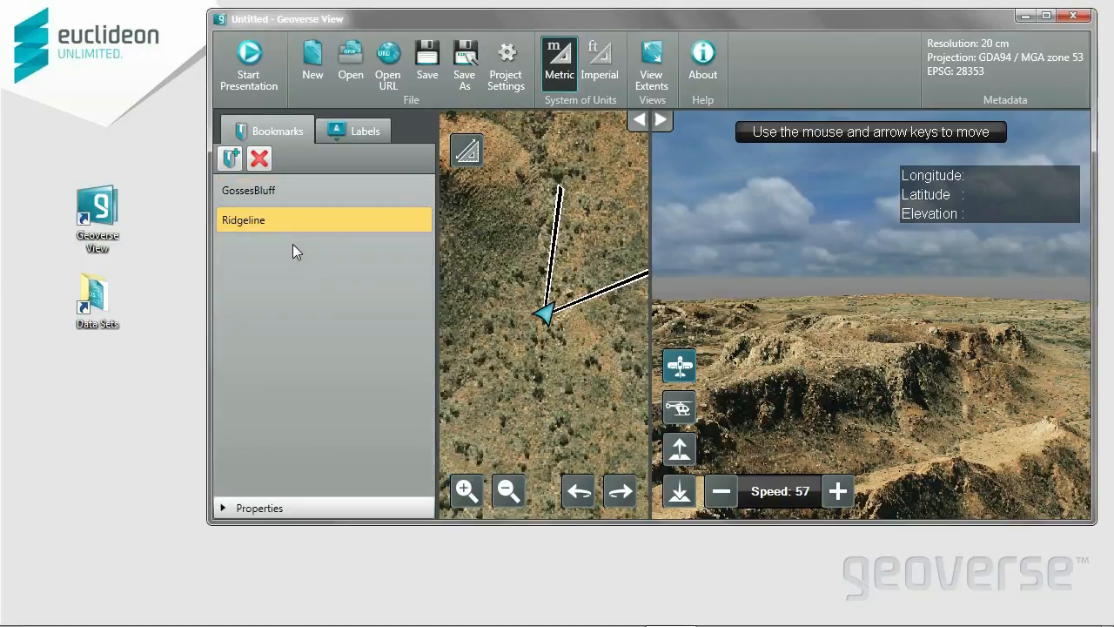
Step: Jump back and forth between the GossesBluff and Ridgeline bookmarks to compare their views, ending on Ridgeline
click(250, 196)
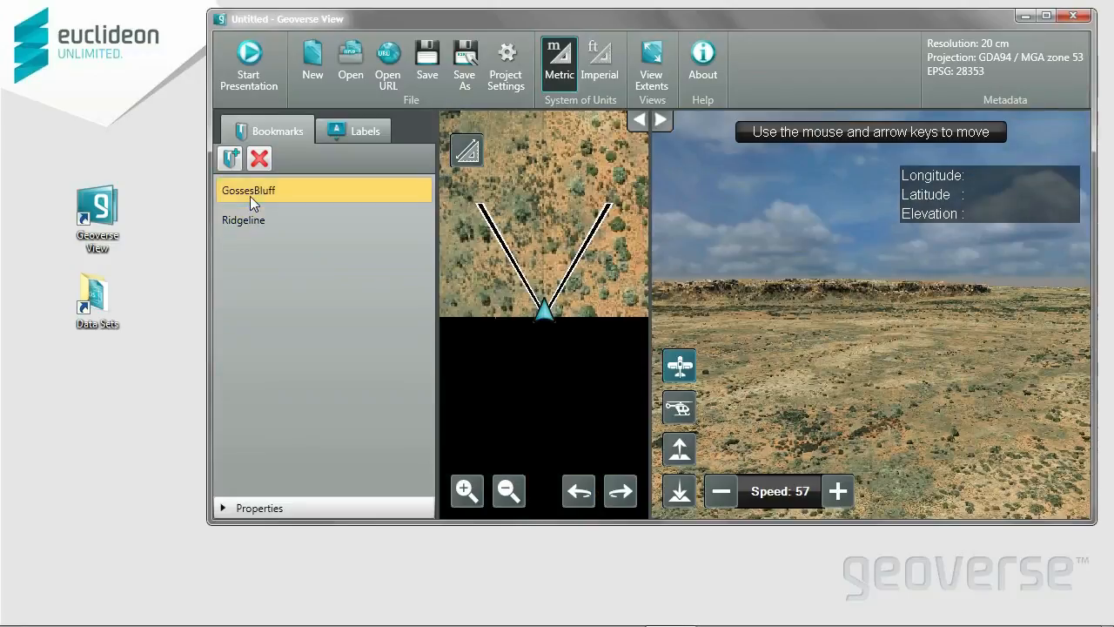
click(250, 217)
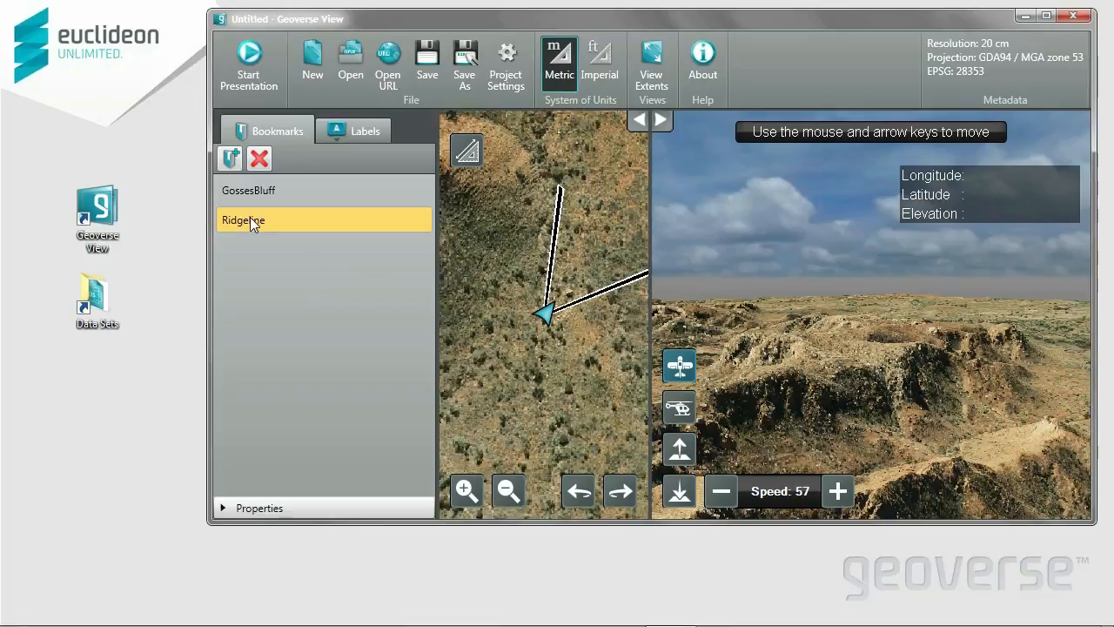
key(Up)
click(250, 216)
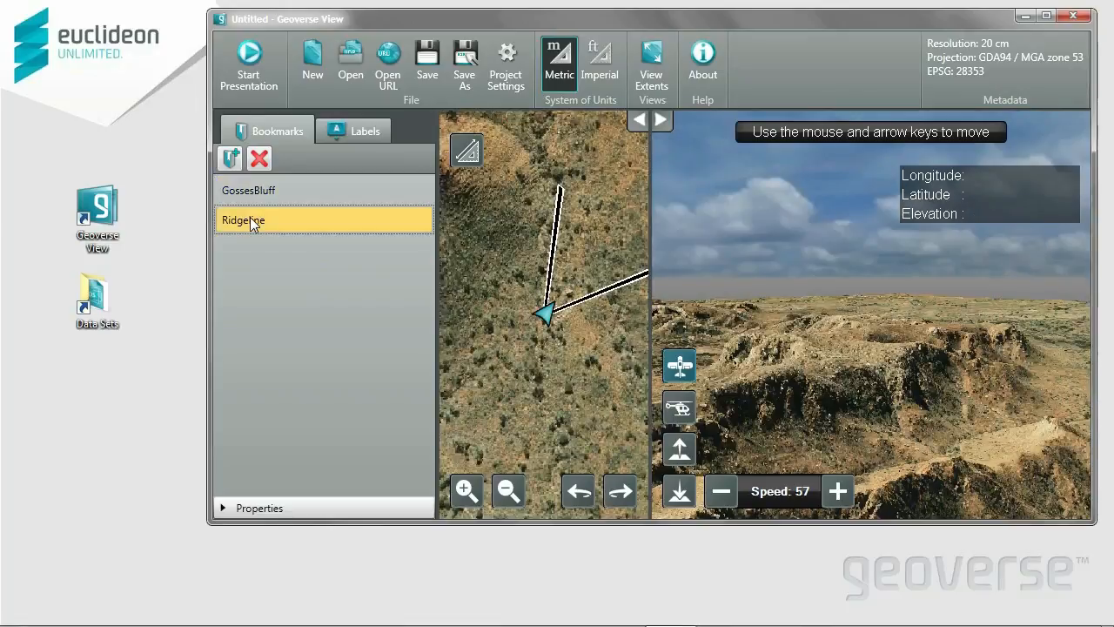
key(Up)
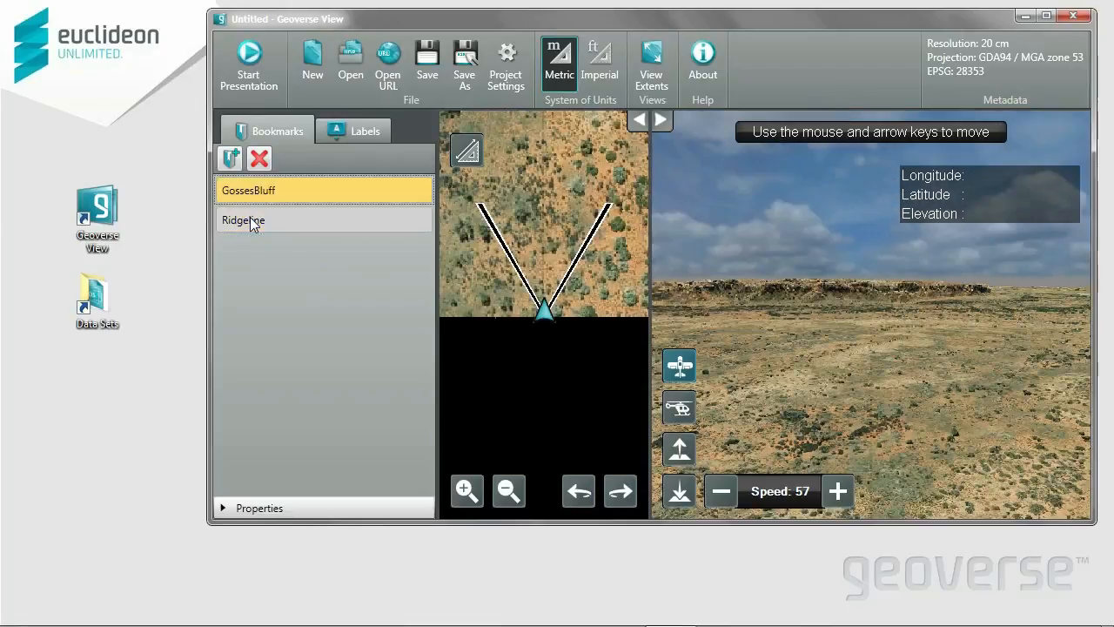
click(250, 219)
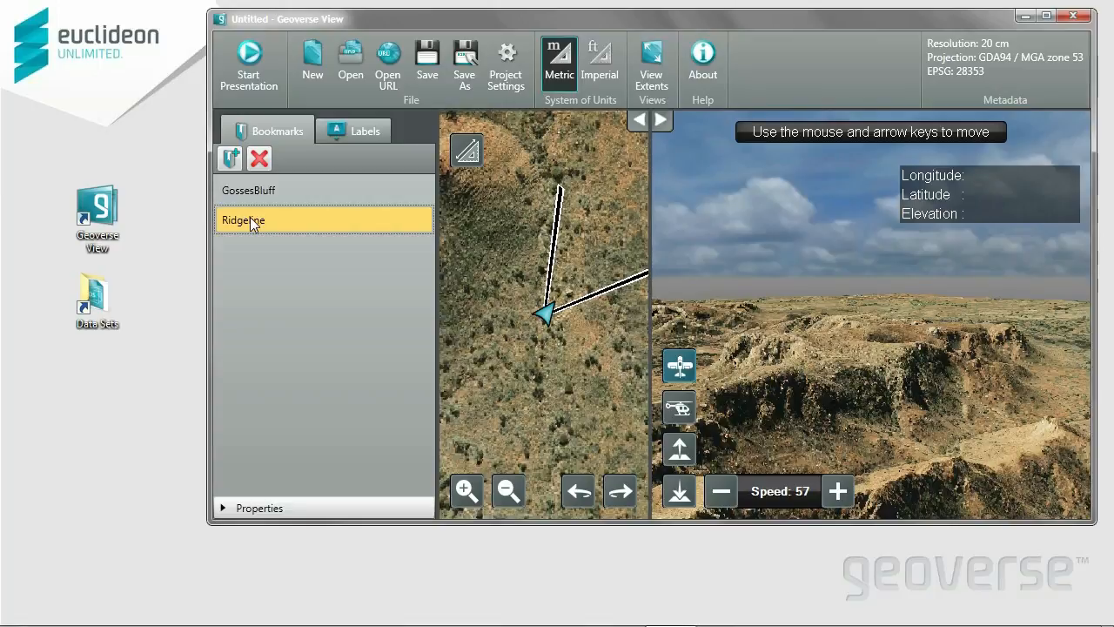
Step: Return to the full extents view, add a label on the distant ridge with the Label Tool and name it Midway
click(659, 54)
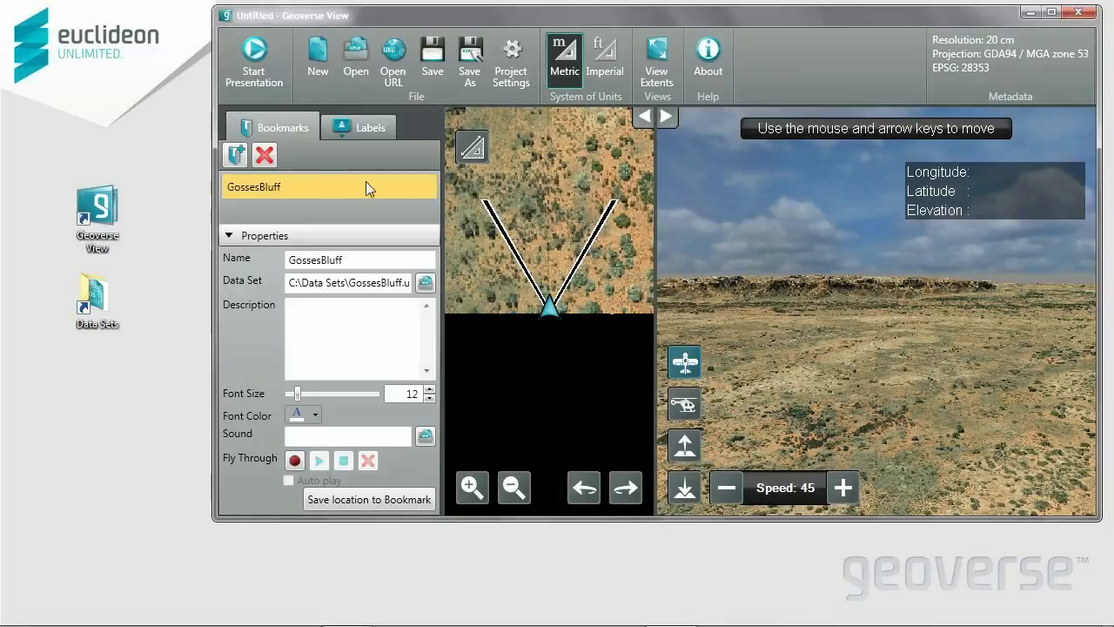
click(360, 128)
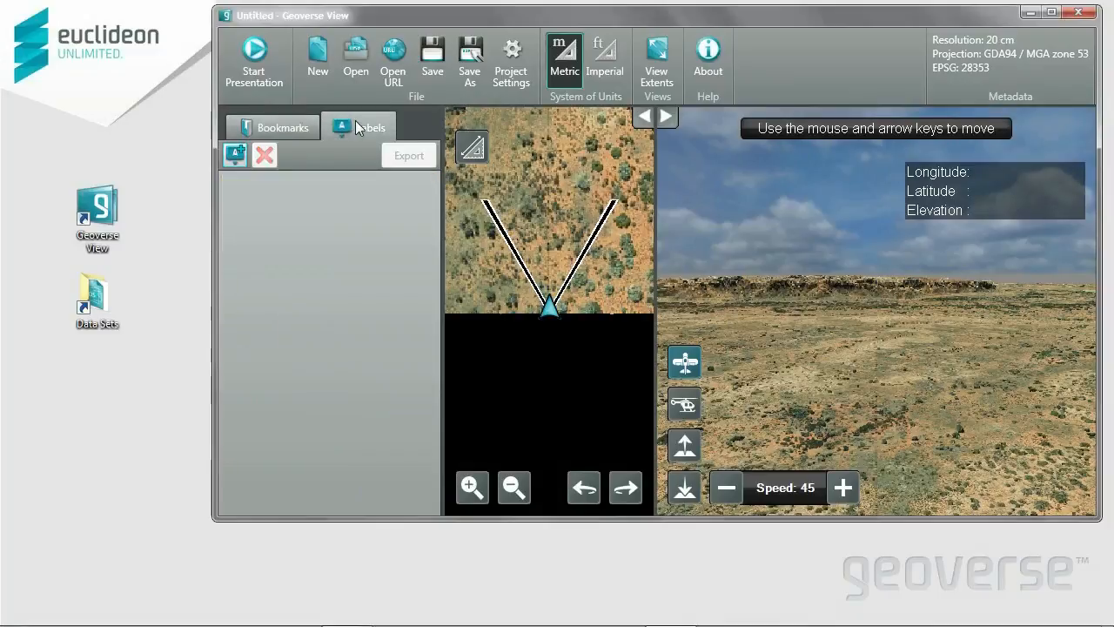
click(243, 153)
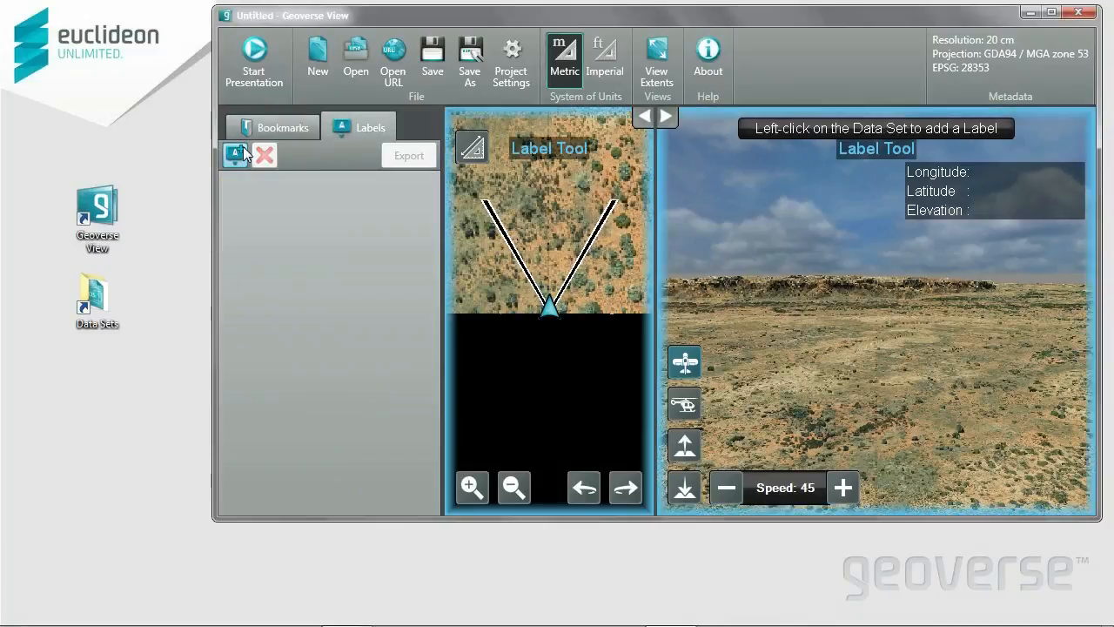
click(797, 284)
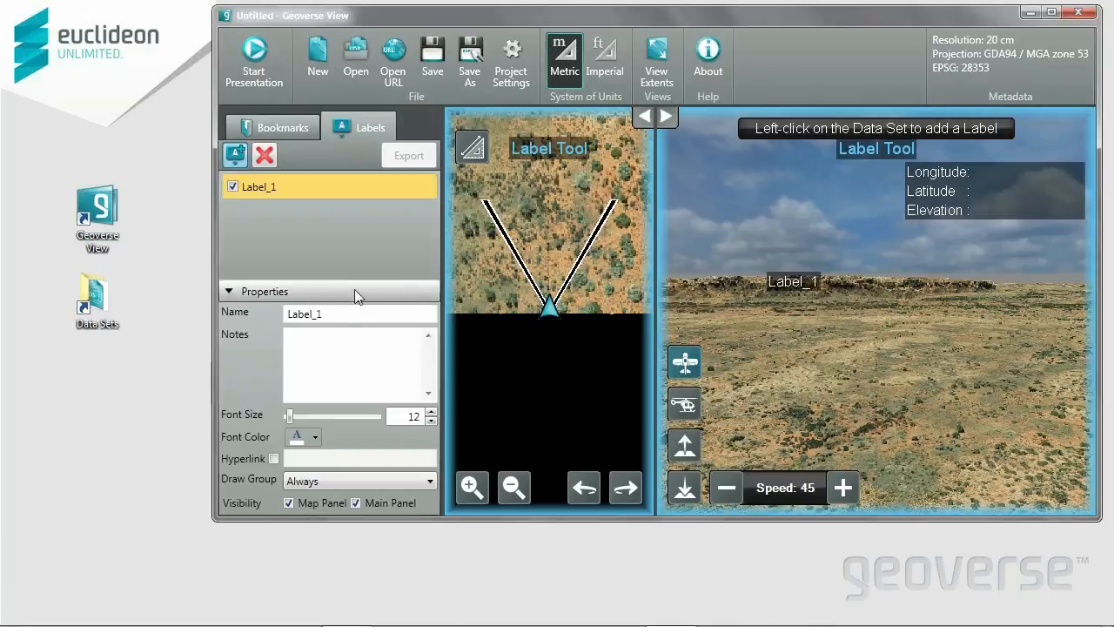
drag(319, 313, 266, 311)
text(Midway)
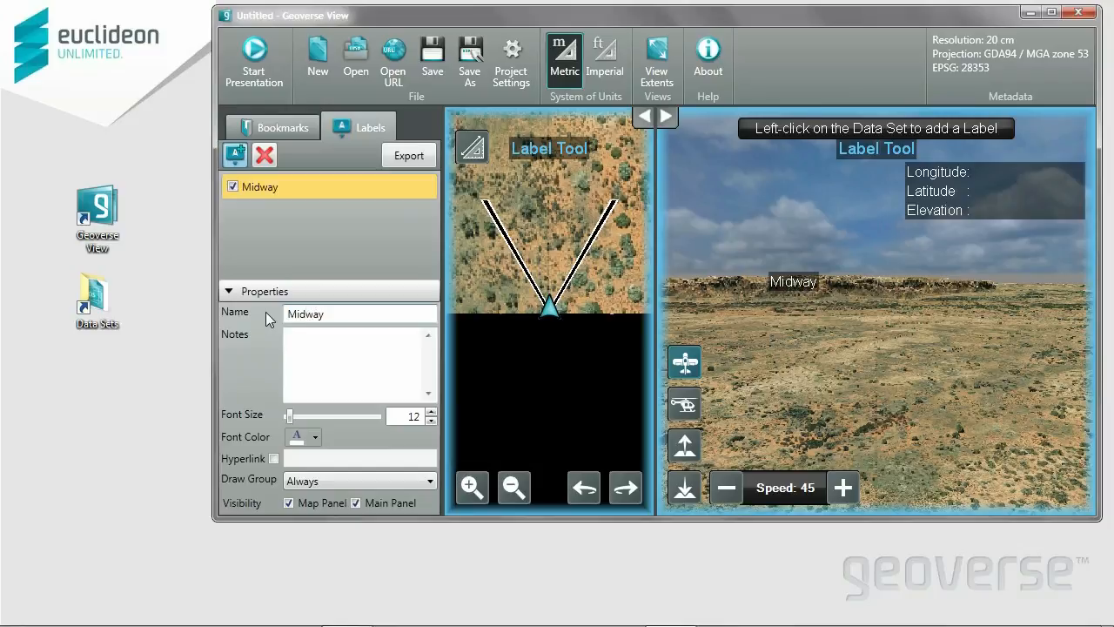
key(Return)
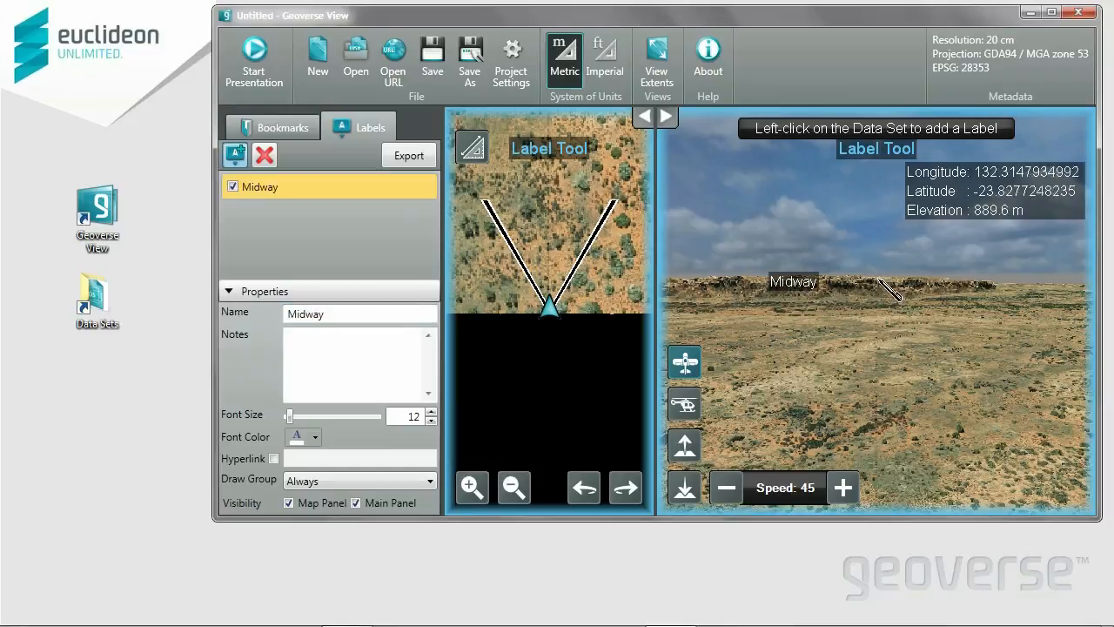
Step: Place a second label on the ridge just to the right of Midway and name it Far
click(858, 286)
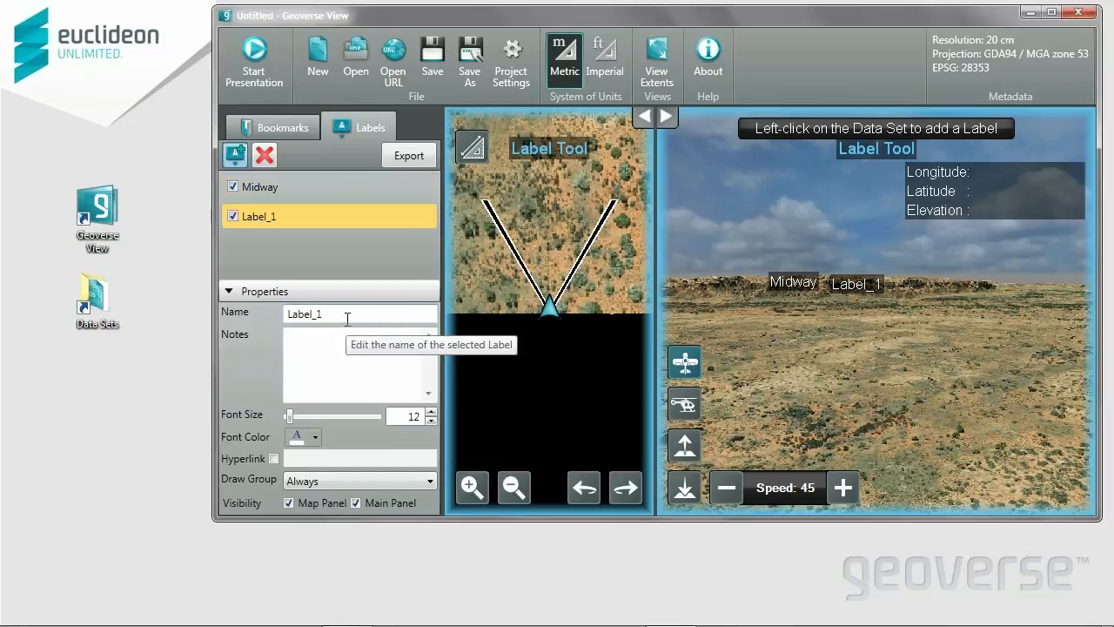
drag(348, 315, 274, 316)
text(Far)
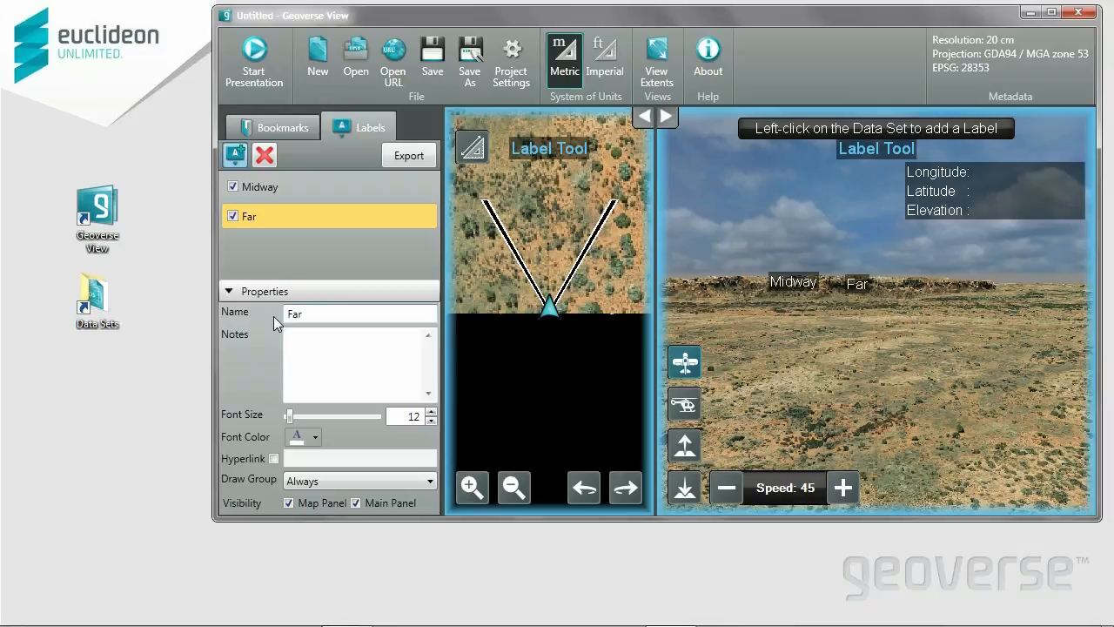
Step: Try out the Midway label's font size and font color controls, and turn its hyperlink on and back off
click(276, 195)
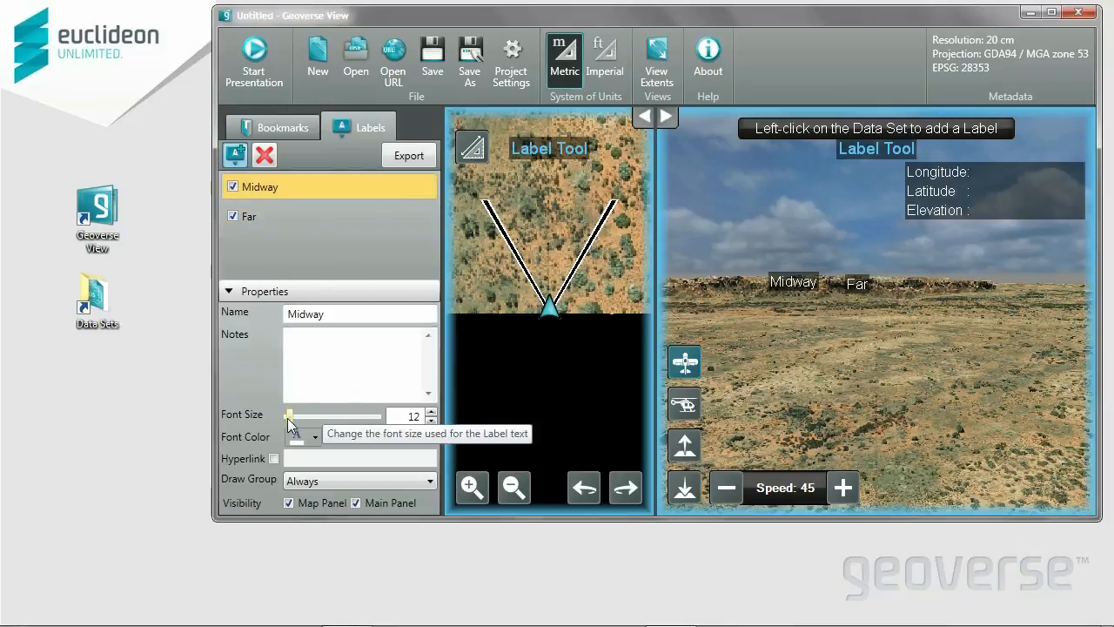
mouse_move(288, 420)
mouse_down()
mouse_move(307, 420)
mouse_move(290, 420)
mouse_up()
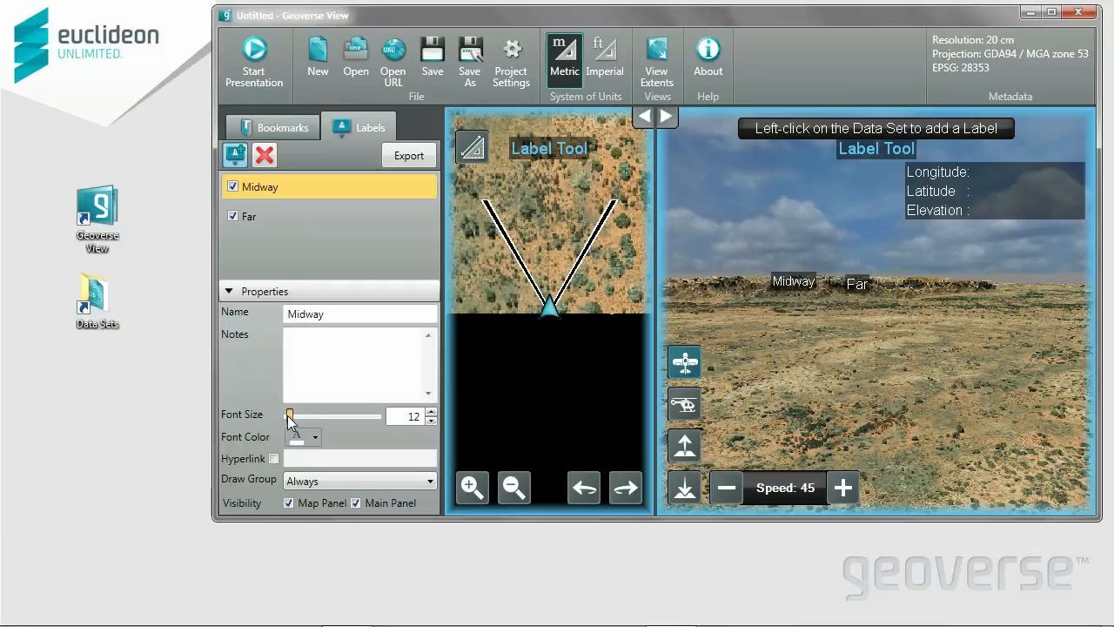
click(316, 437)
click(316, 438)
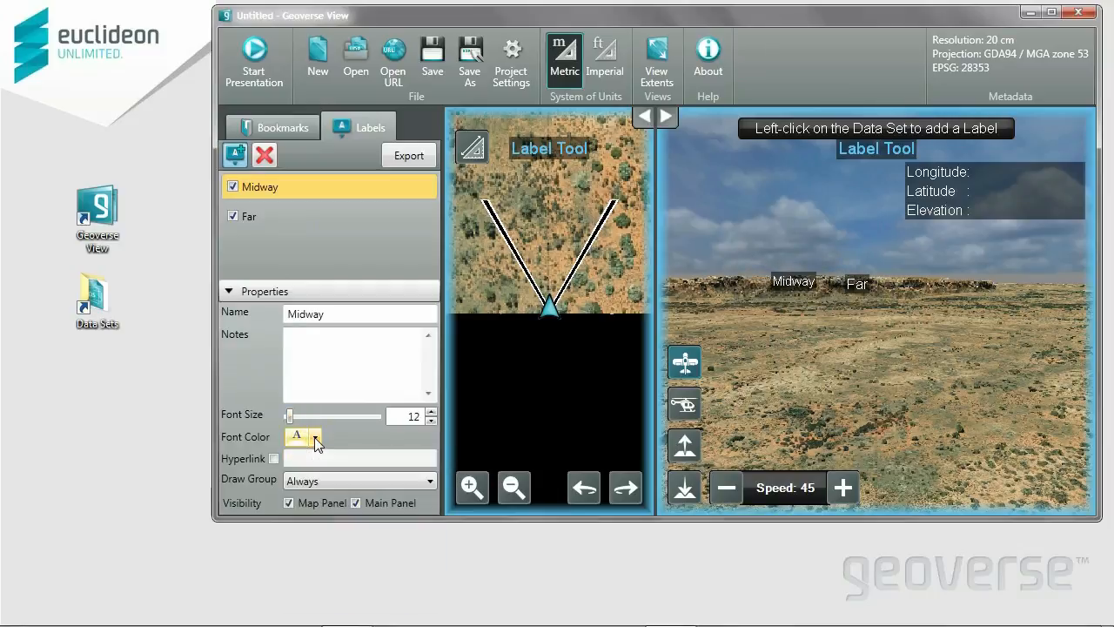
click(274, 458)
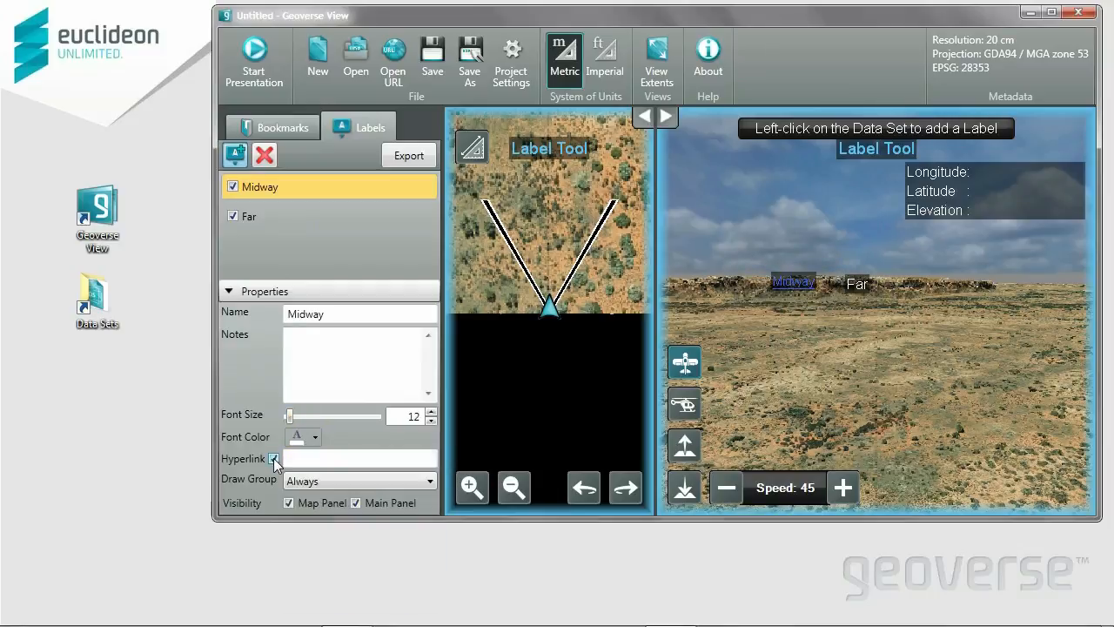
click(274, 458)
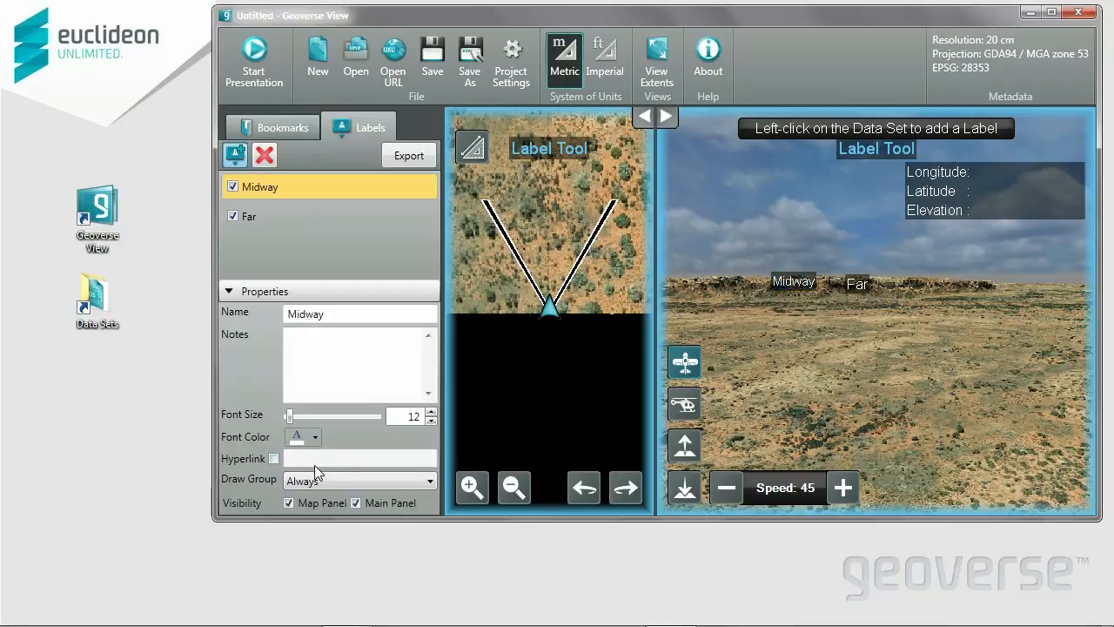
Step: Set the Midway label's draw group to Mid, keeping it enabled for the map panel
click(313, 478)
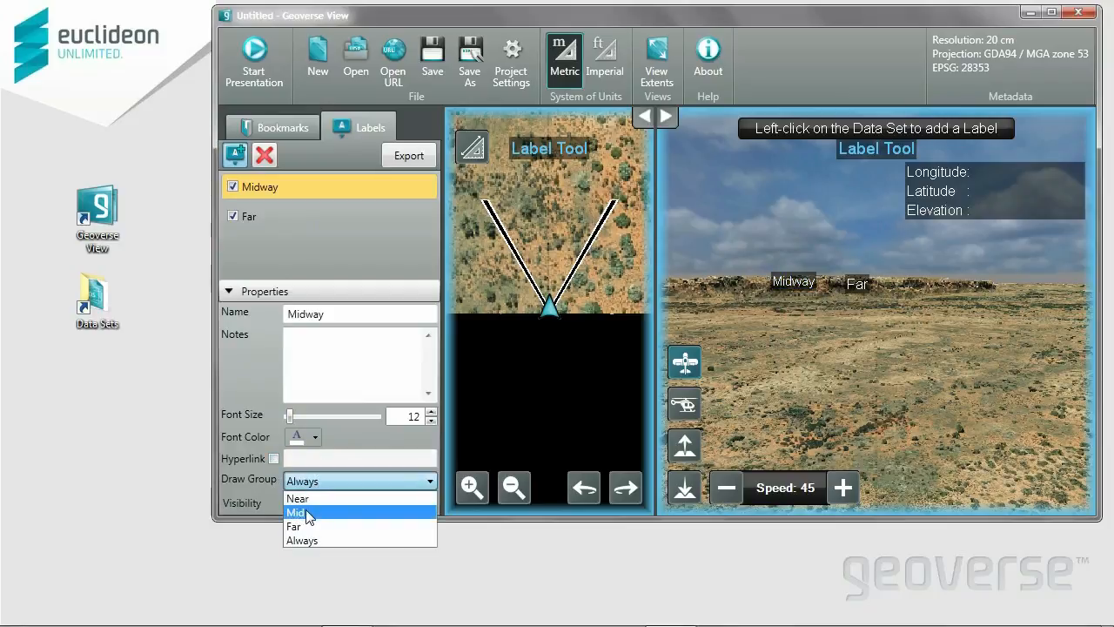
click(306, 510)
click(289, 503)
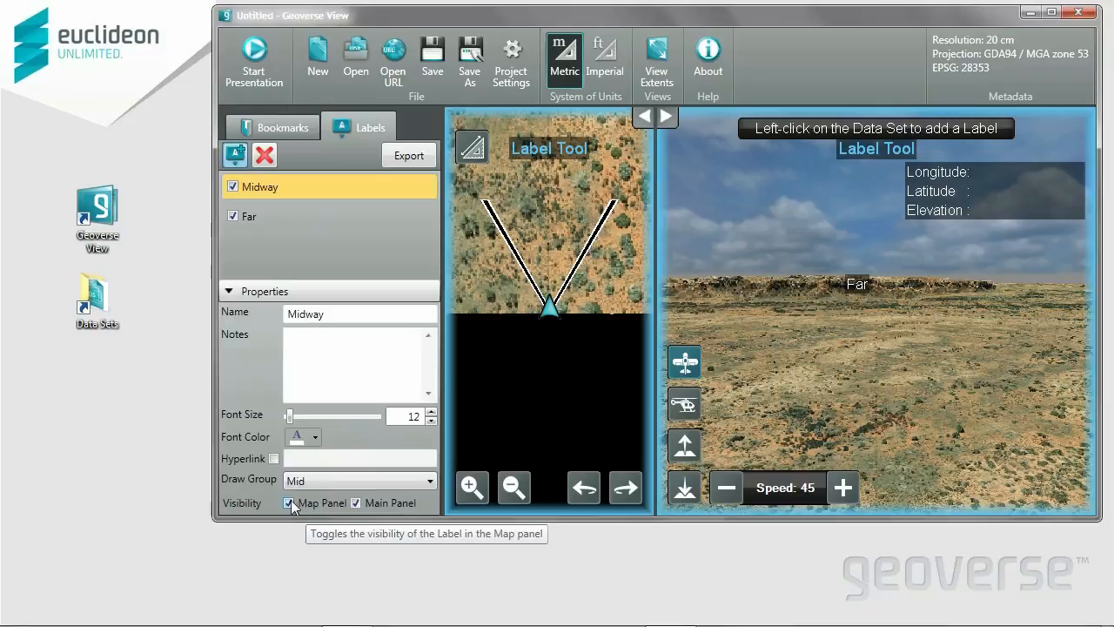
click(289, 504)
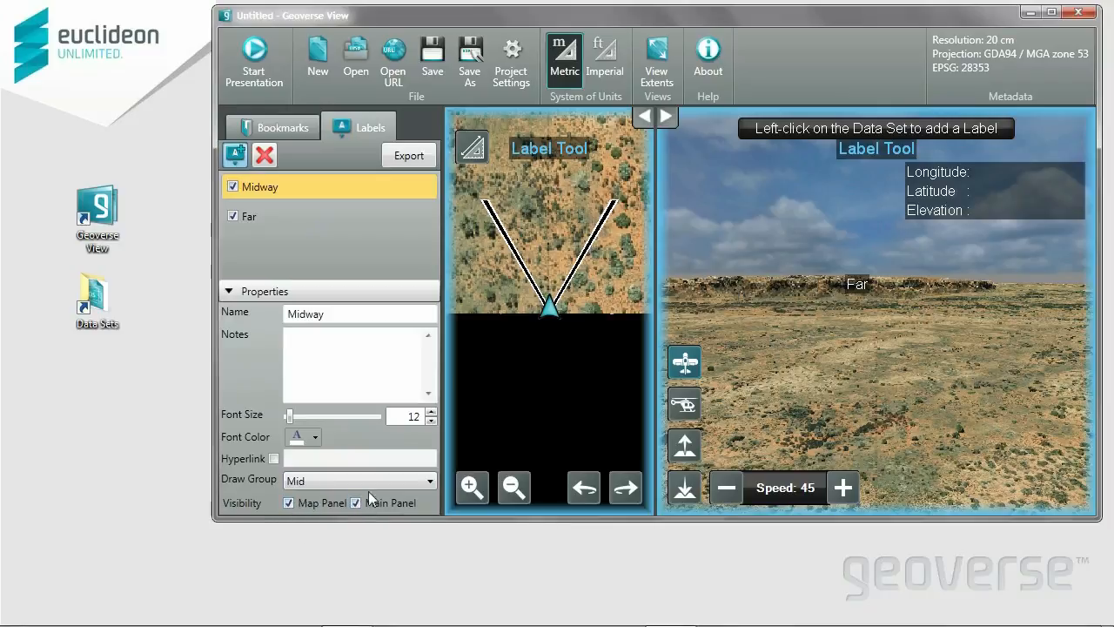
Step: Set the Far label's draw group to Far and leave the Label Tool
click(248, 214)
click(313, 477)
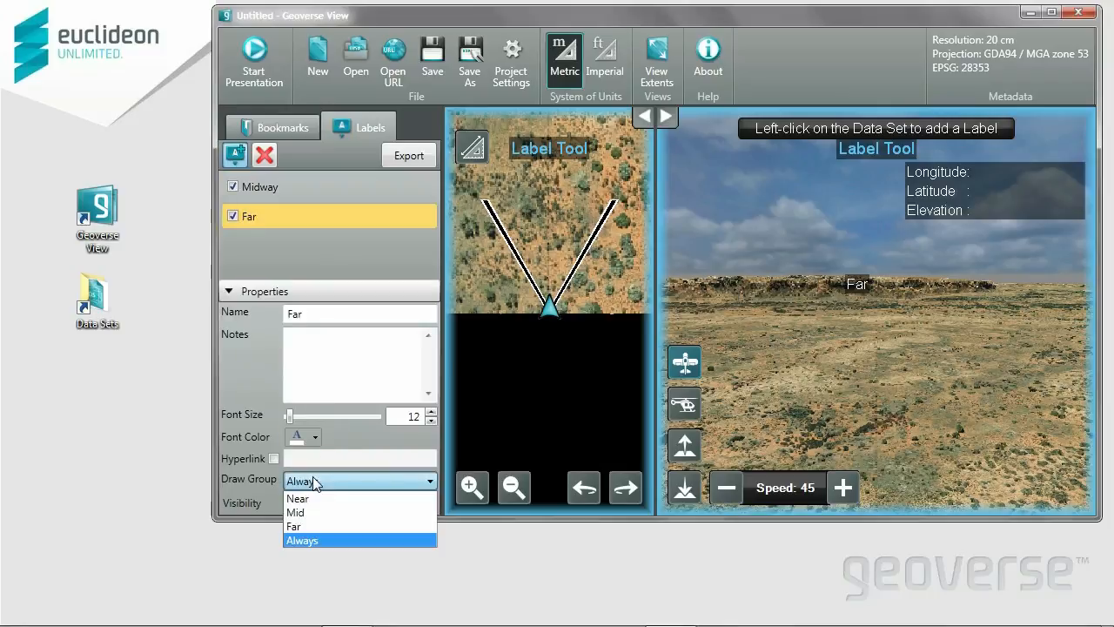
click(307, 526)
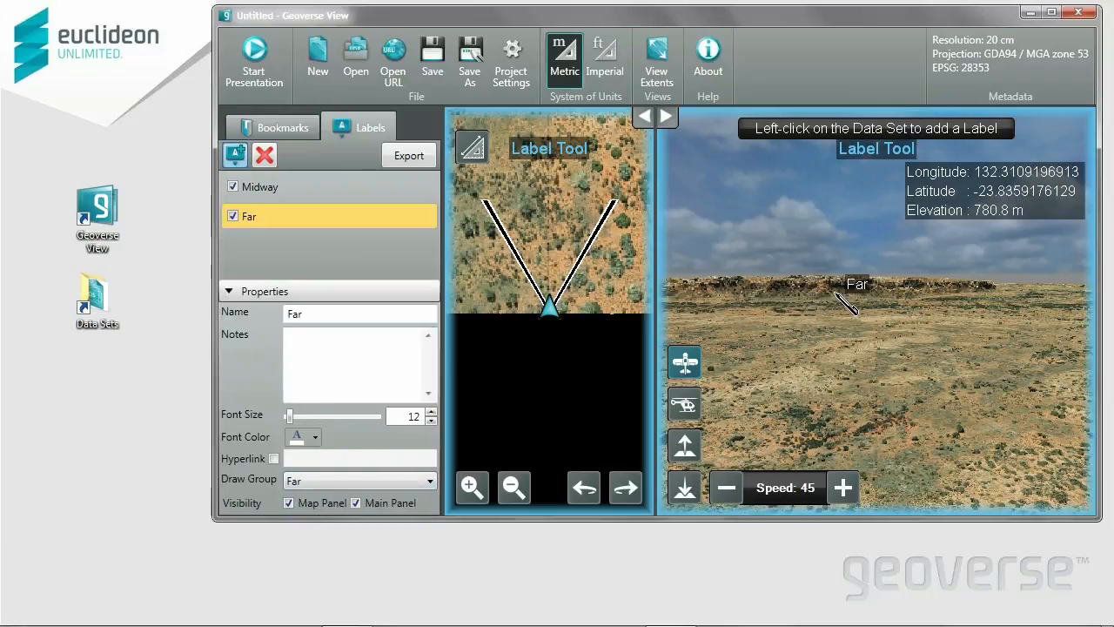
click(233, 152)
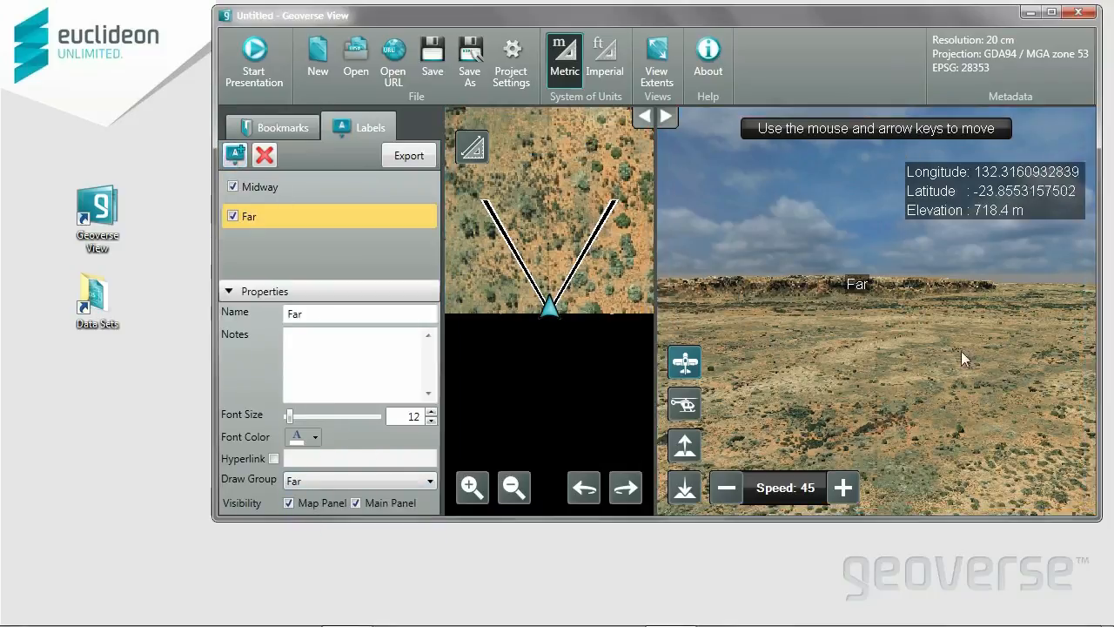
Step: Fly towards and around the ridge to examine how the Midway and Far labels display at different distances
key(Up)
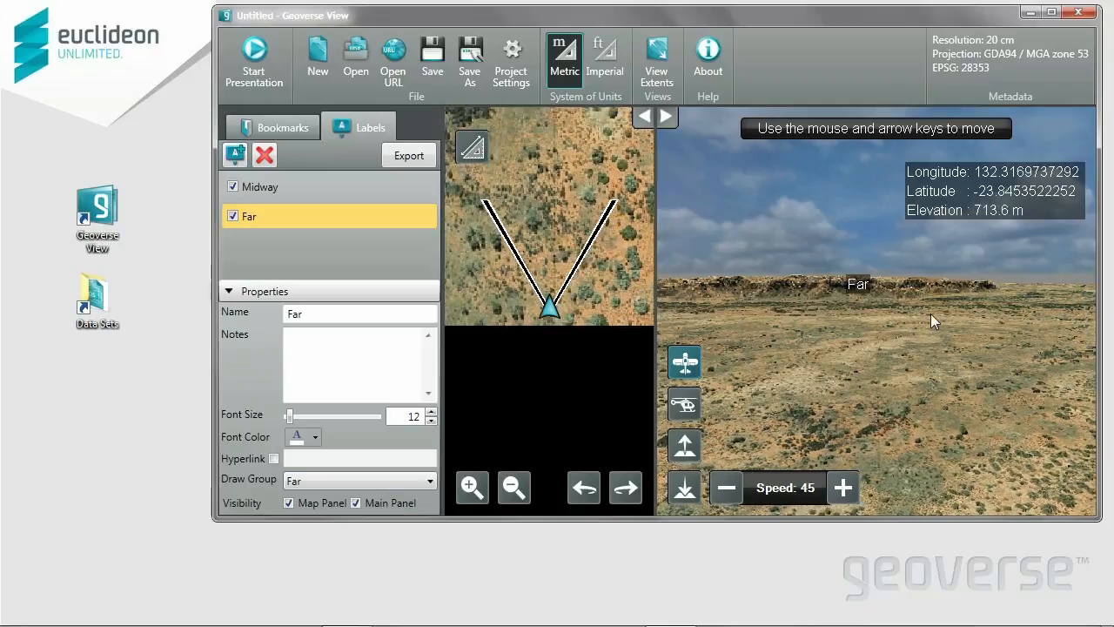
drag(931, 315, 930, 314)
key(Up)
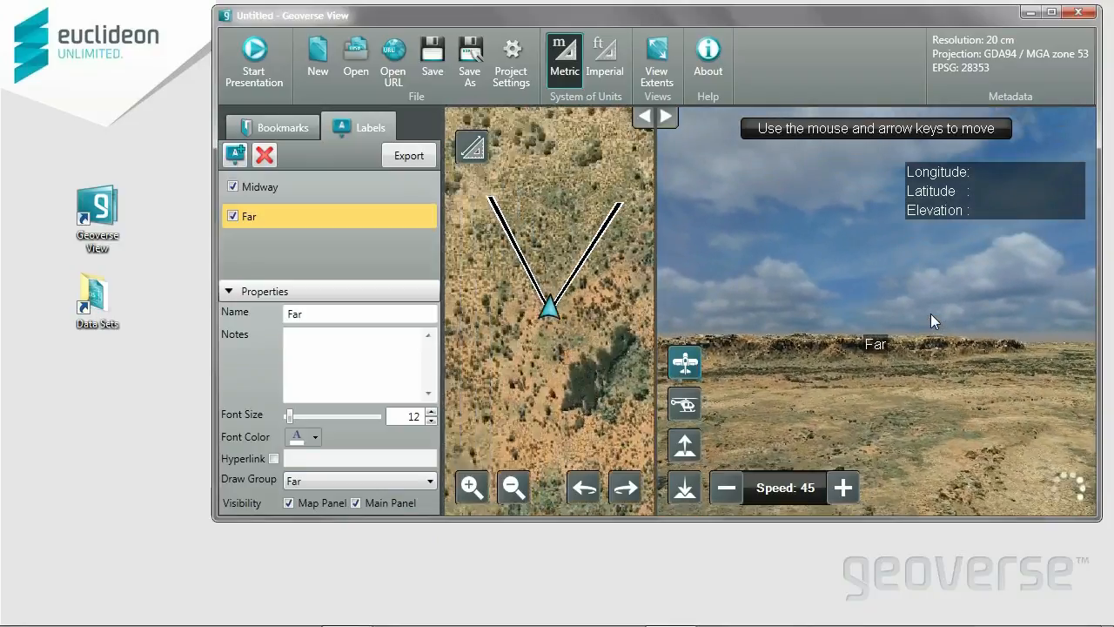
key(Up)
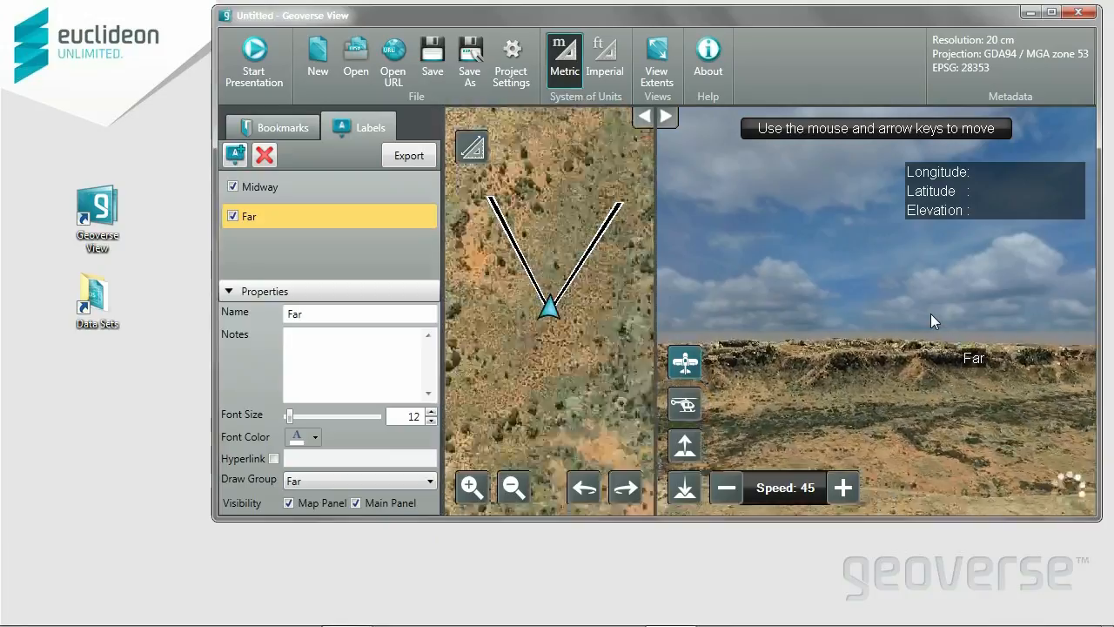
drag(931, 314, 931, 314)
key(Up)
key(Left)
key(Up)
key(Left)
key(Down)
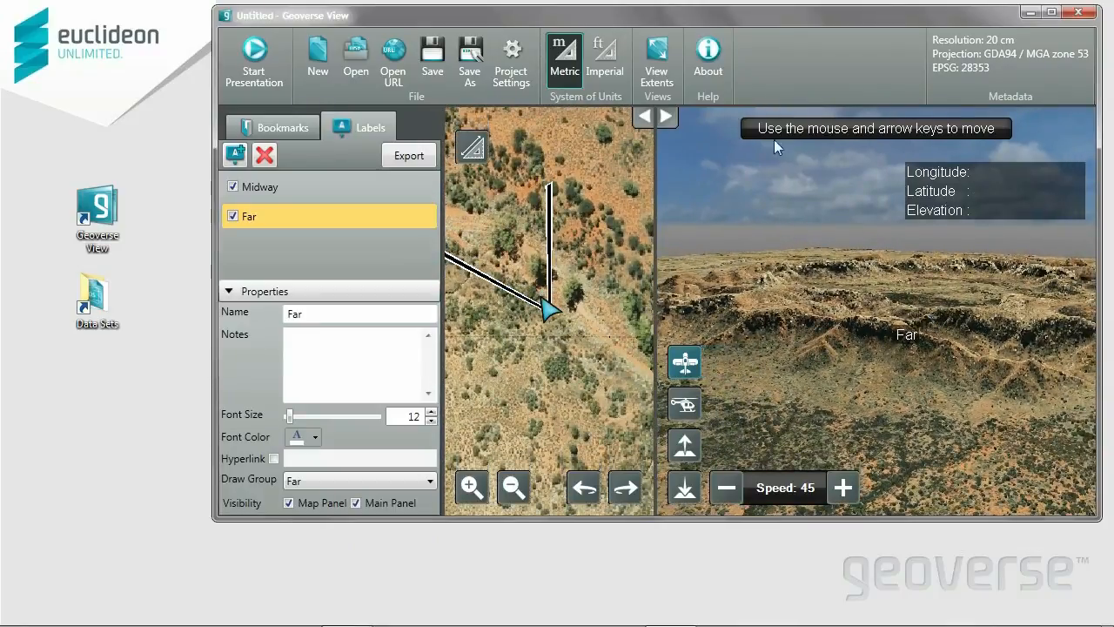
Step: Return to the full extents view and set the Midway label's draw group to Always
click(655, 65)
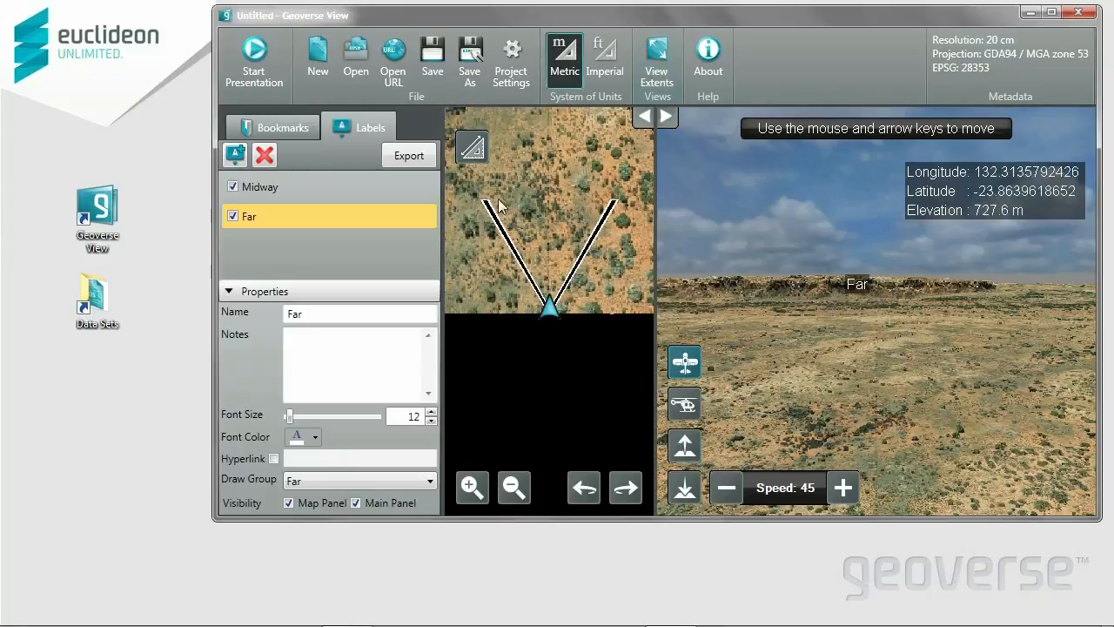
click(269, 190)
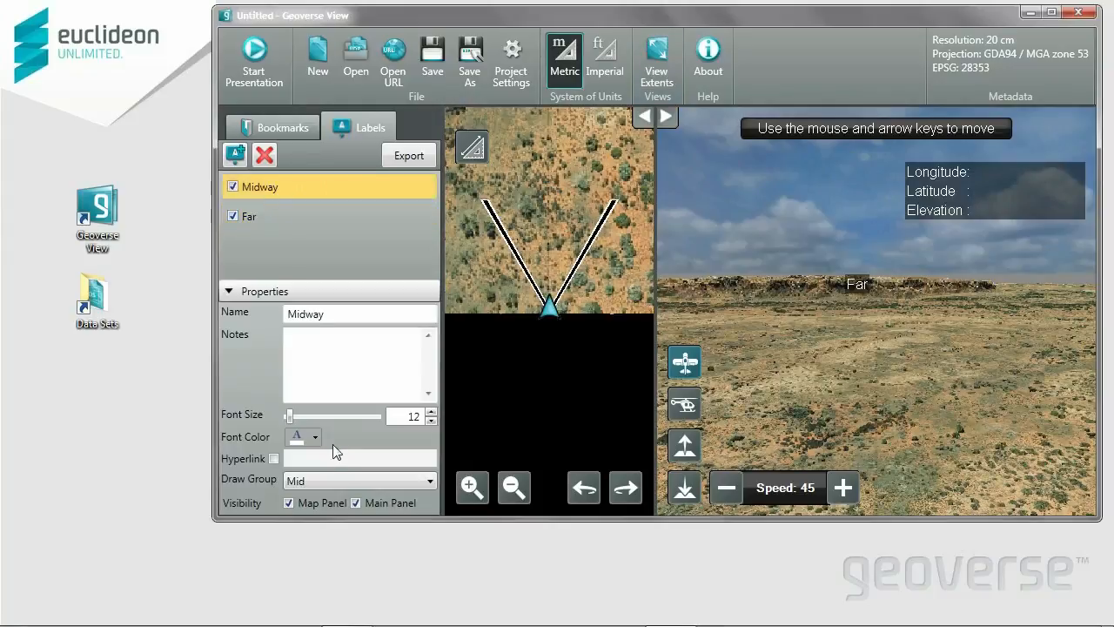
click(328, 480)
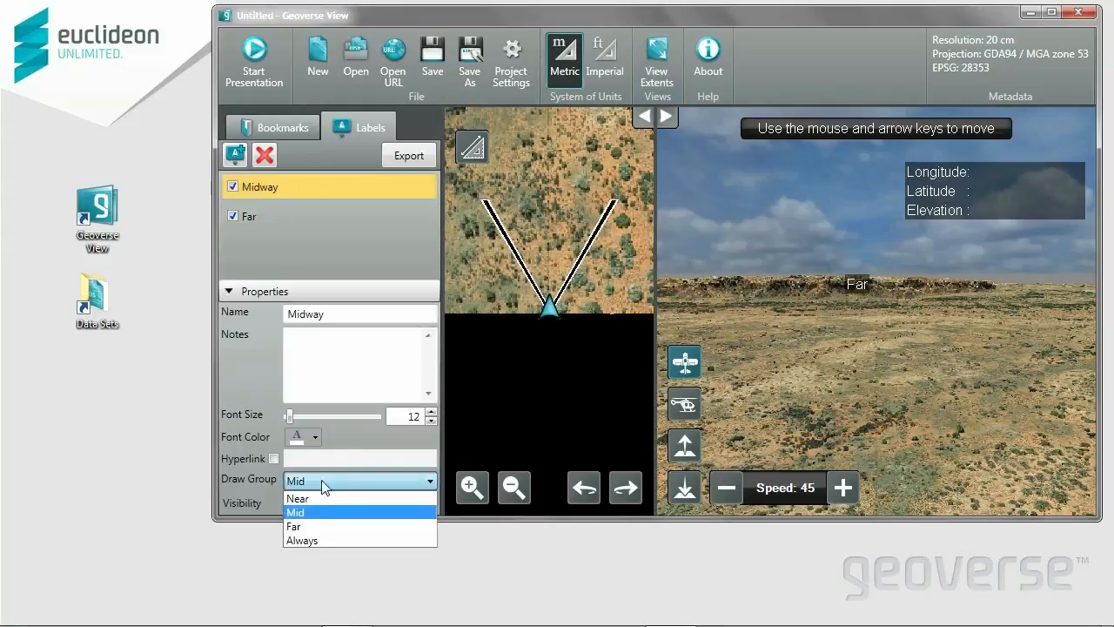
click(311, 540)
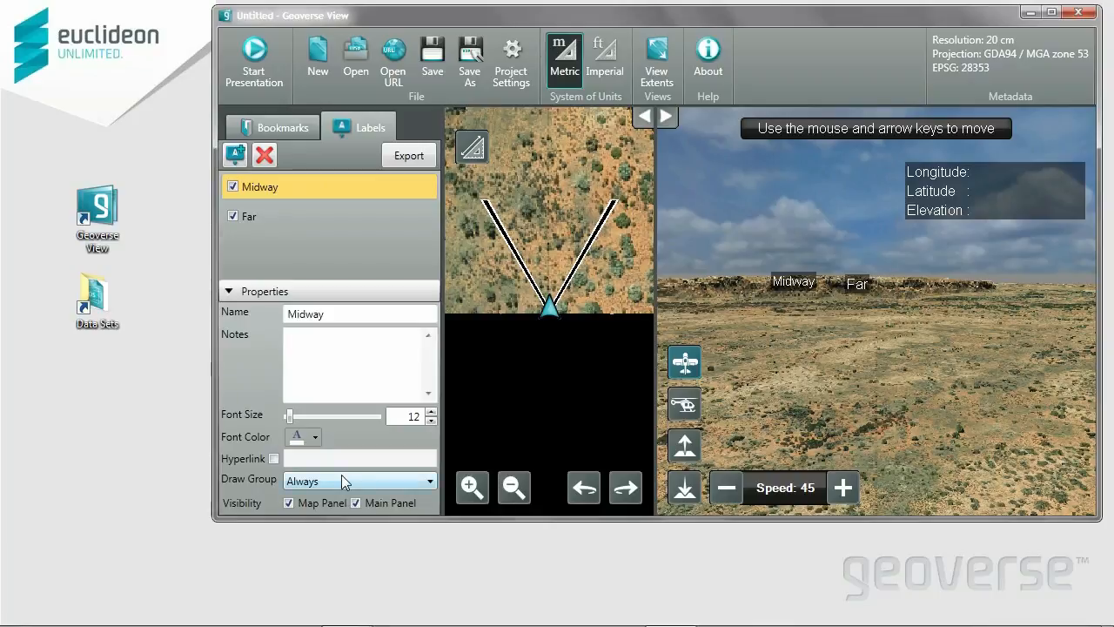
Step: Delete both the Midway and Far labels
click(265, 157)
click(724, 278)
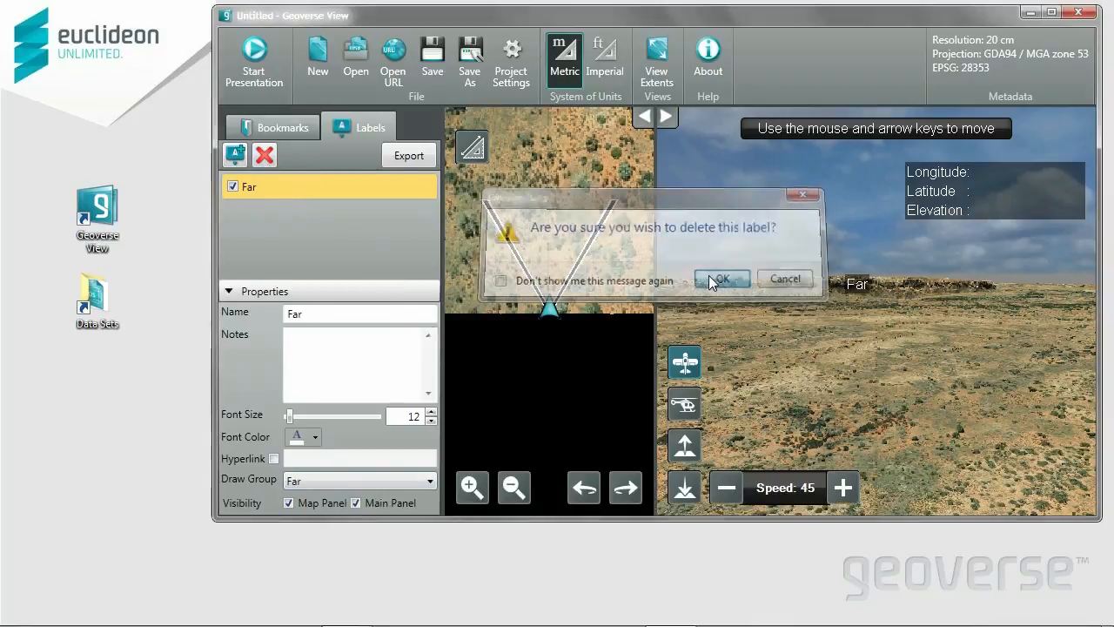
click(265, 157)
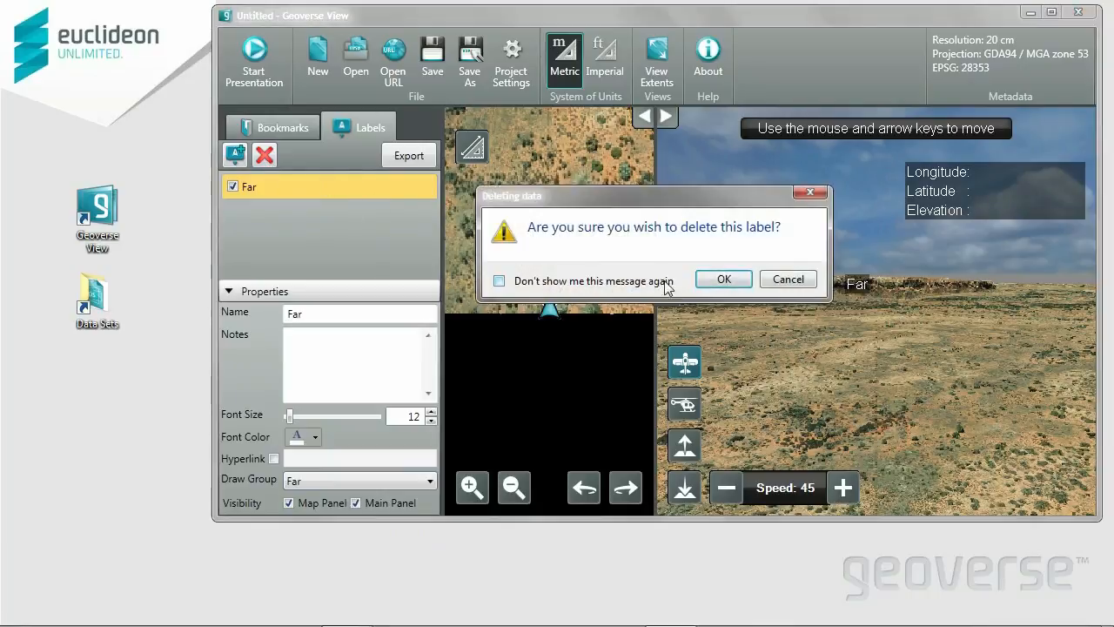
click(722, 279)
Step: Record a short fly-through for the GossesBluff bookmark by flying forward towards the ridge, stop recording and play it back
click(283, 128)
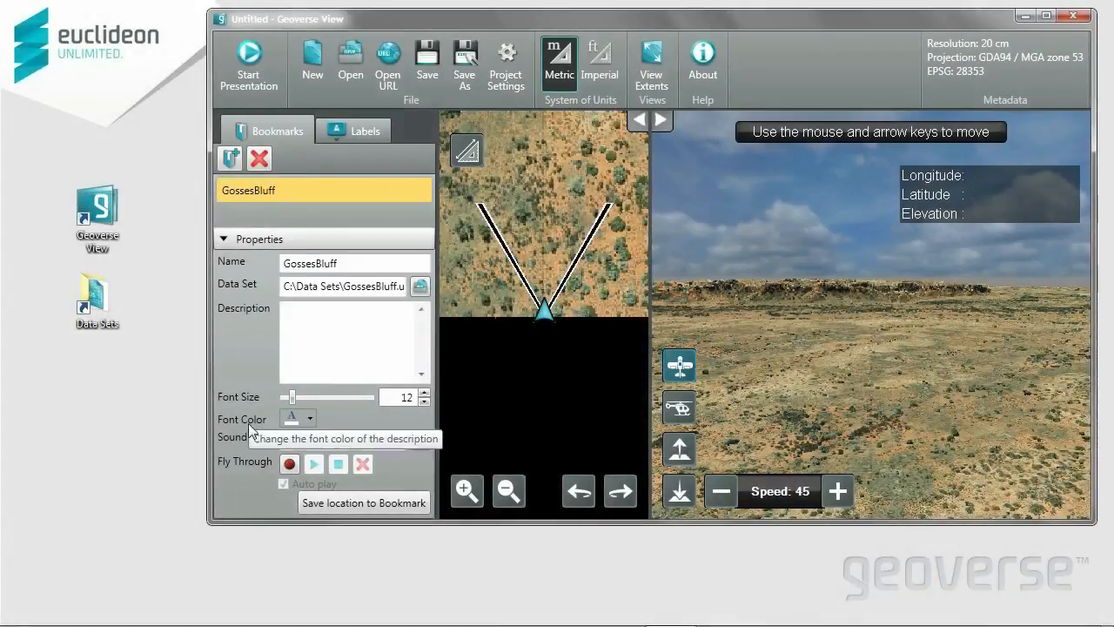
click(291, 465)
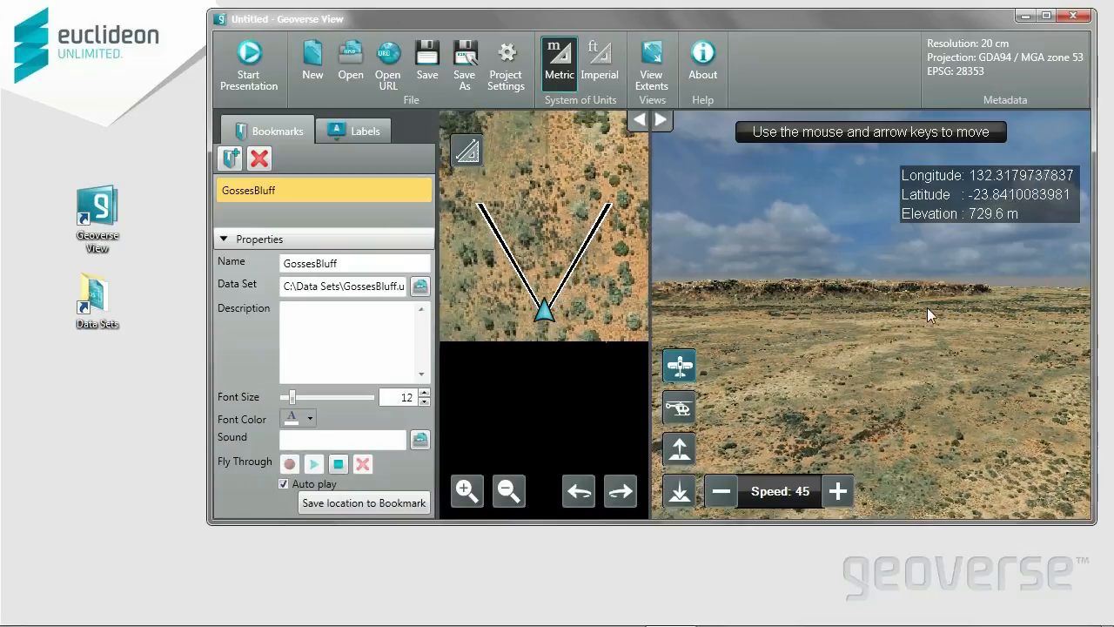
key(Up)
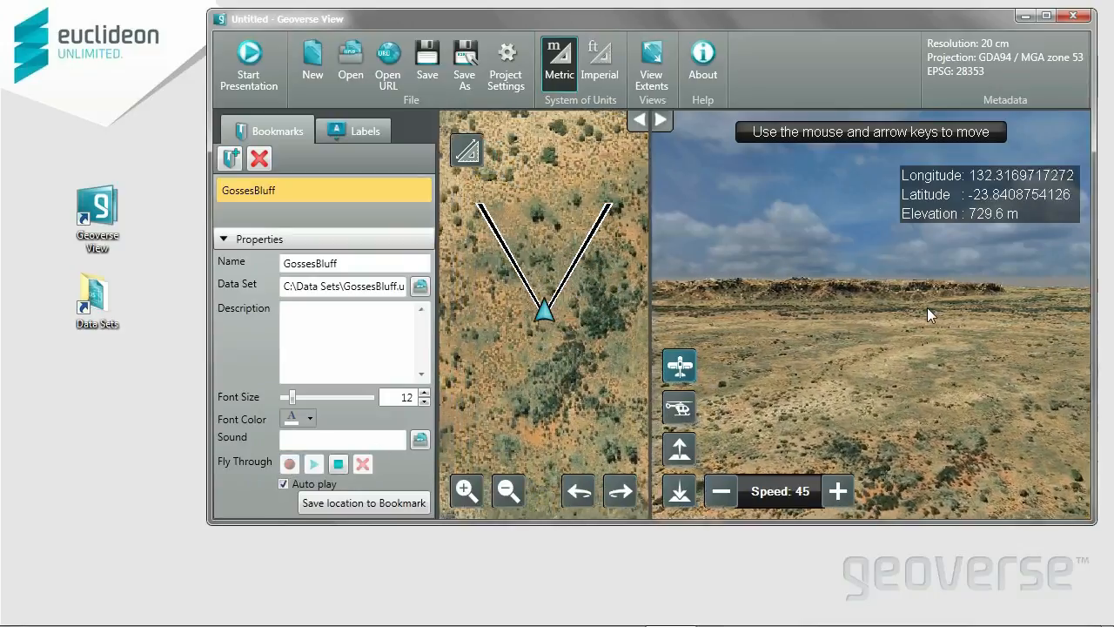
key(Up)
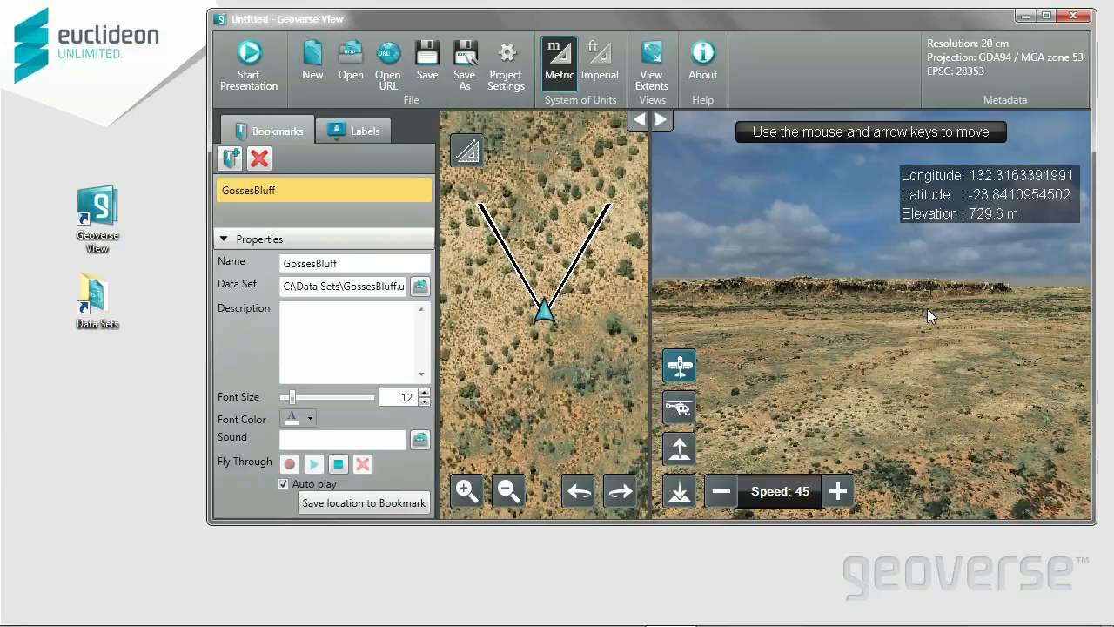
click(339, 464)
click(330, 463)
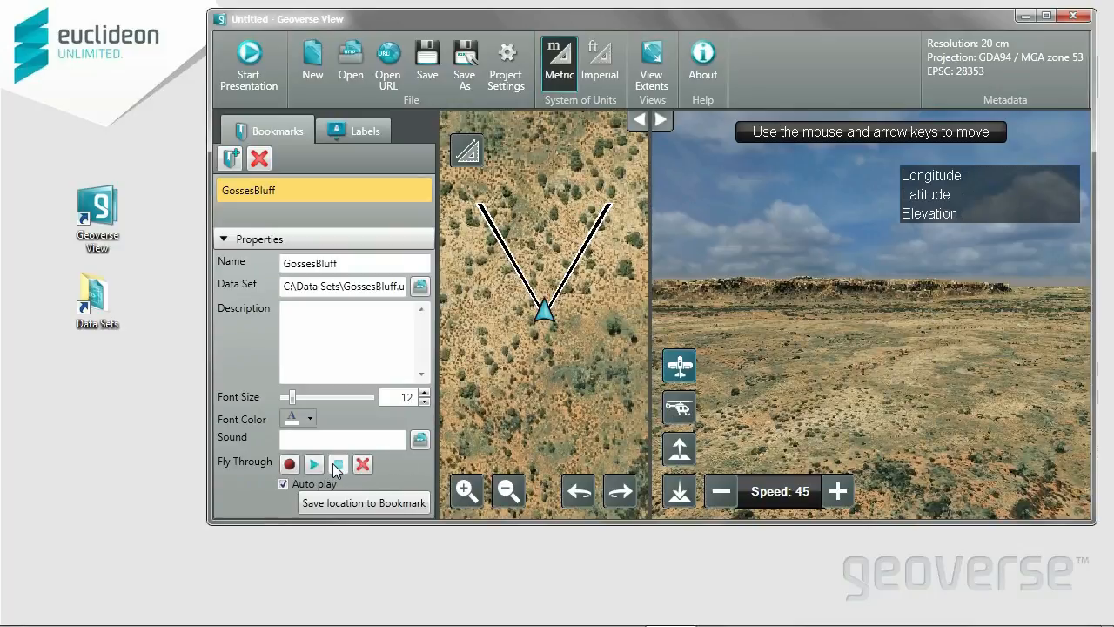
click(314, 464)
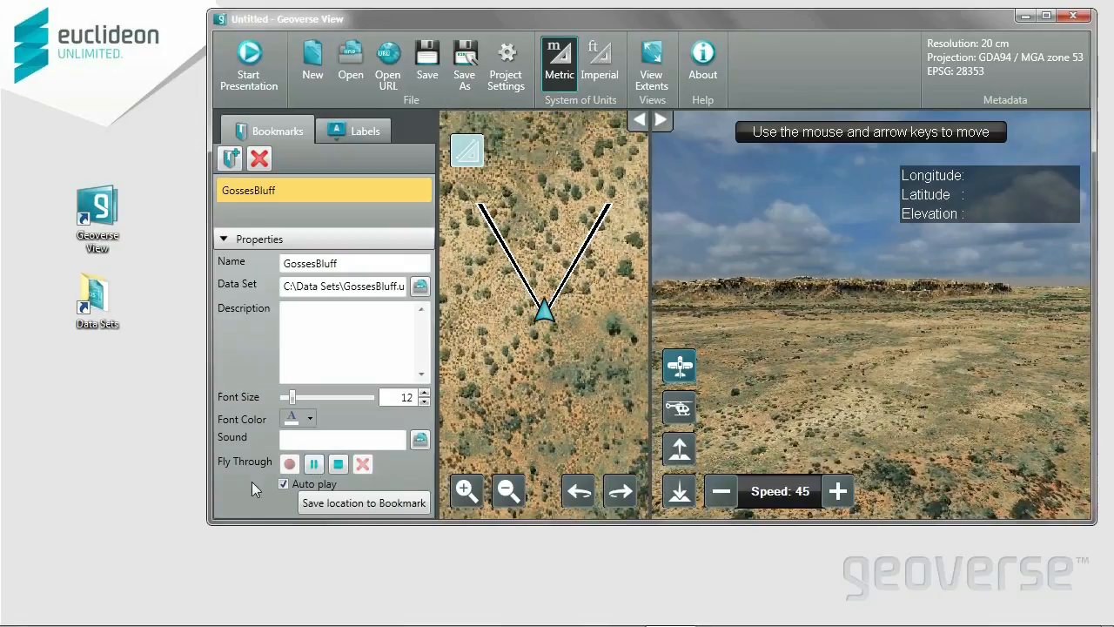
Step: Save the current location to the GossesBluff bookmark and collapse its properties
click(348, 505)
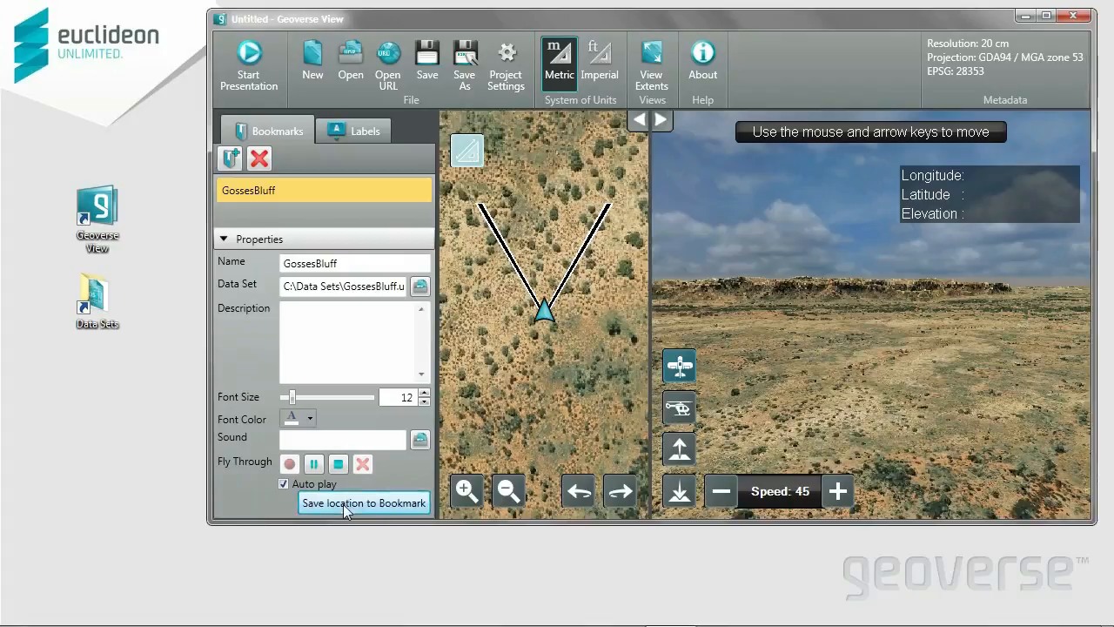
click(252, 240)
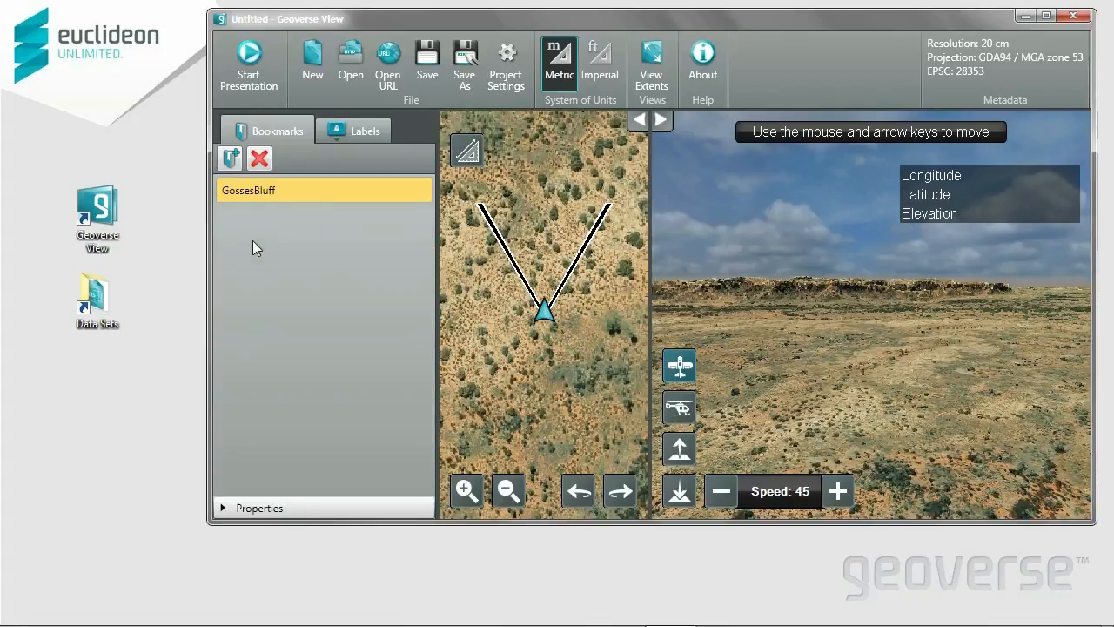
Step: Start the presentation, play the GossesBluff bookmark in it, and exit back to the editor
click(249, 63)
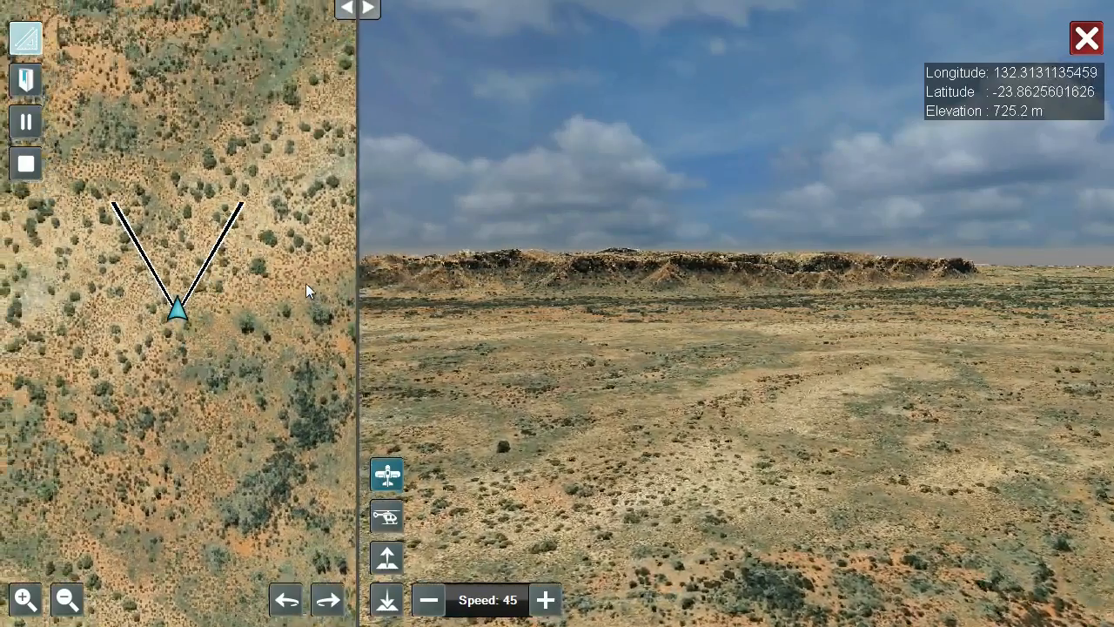
click(28, 80)
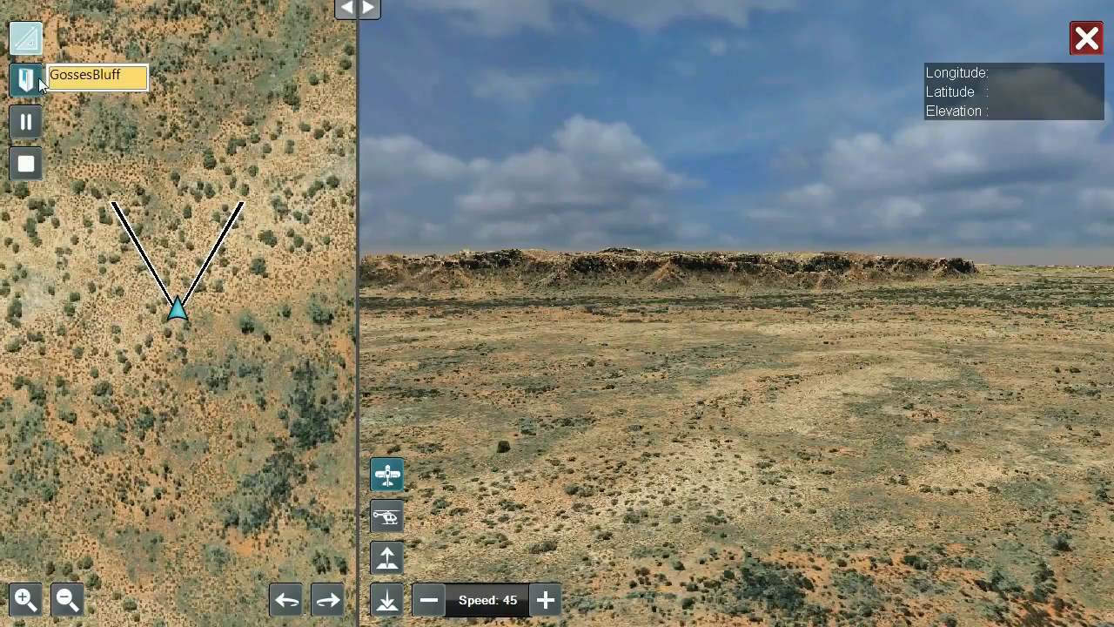
click(117, 77)
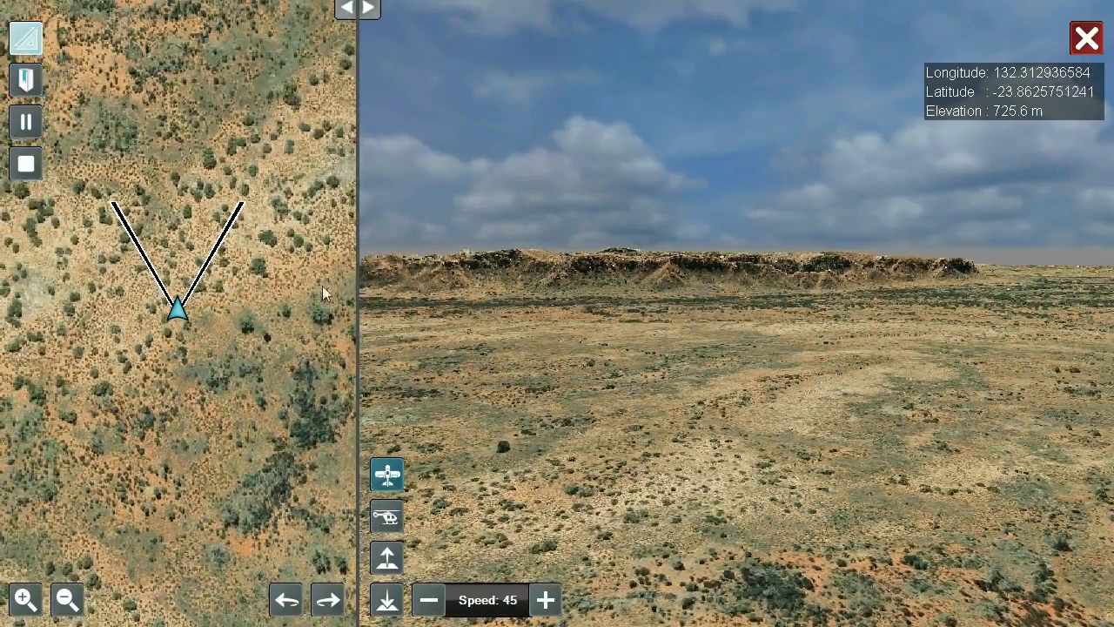
click(1086, 38)
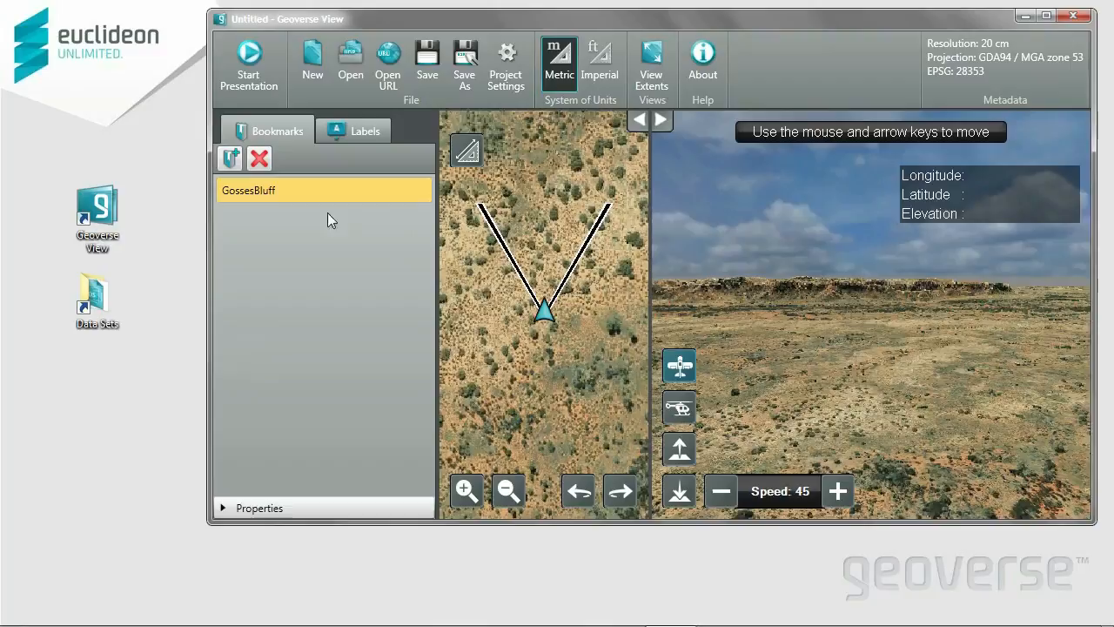
Step: Delete the camera fly-through attached to the GossesBluff bookmark and confirm the deletion
click(230, 508)
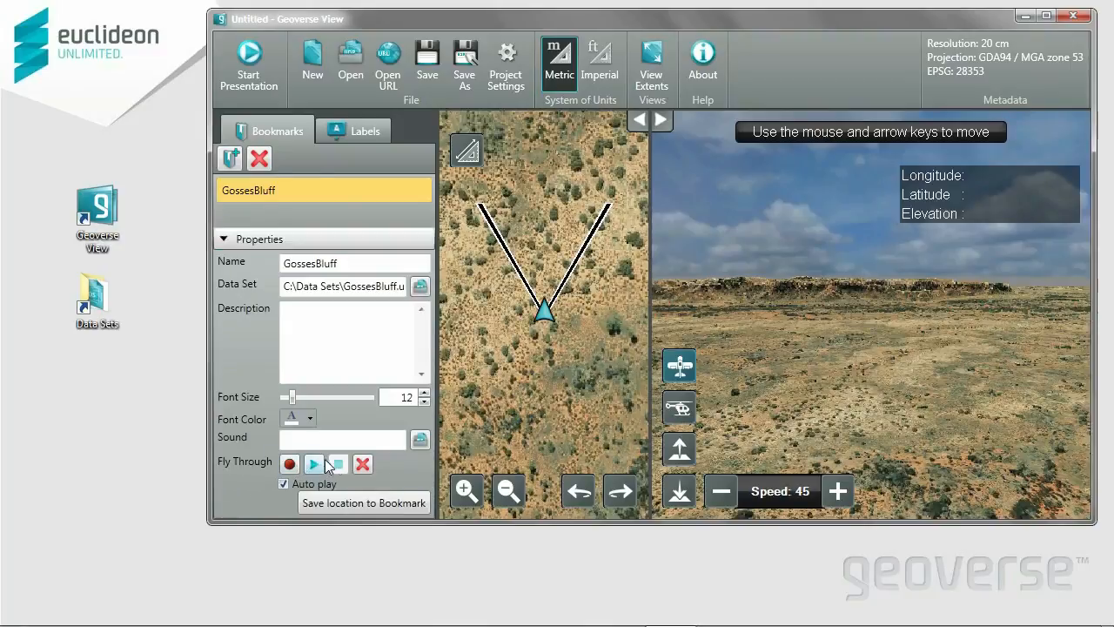
click(361, 465)
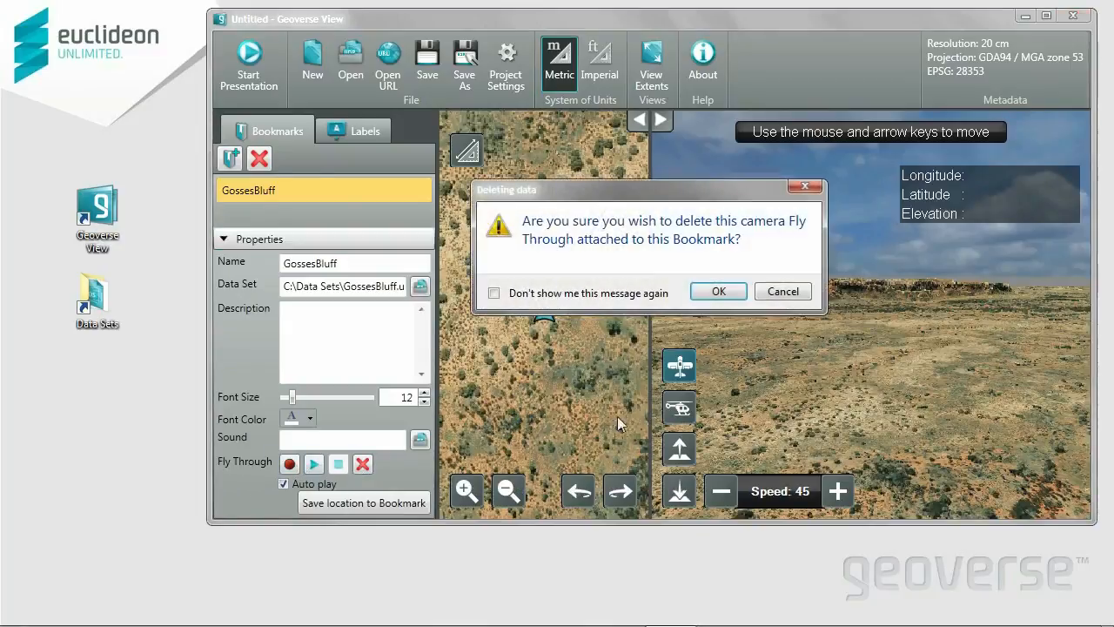
click(720, 292)
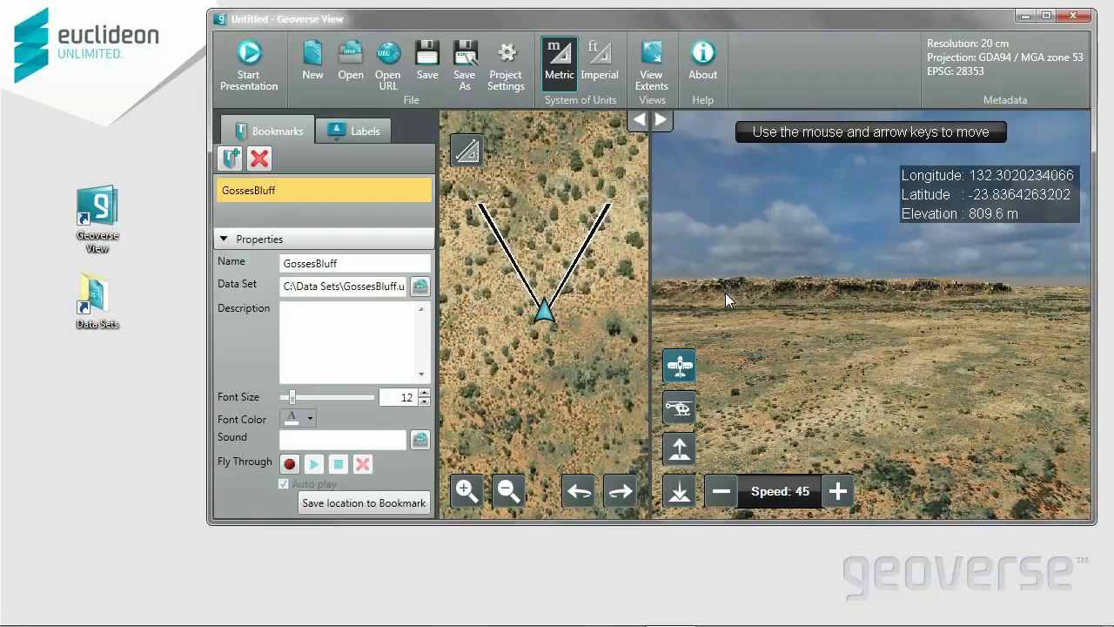
key(Up)
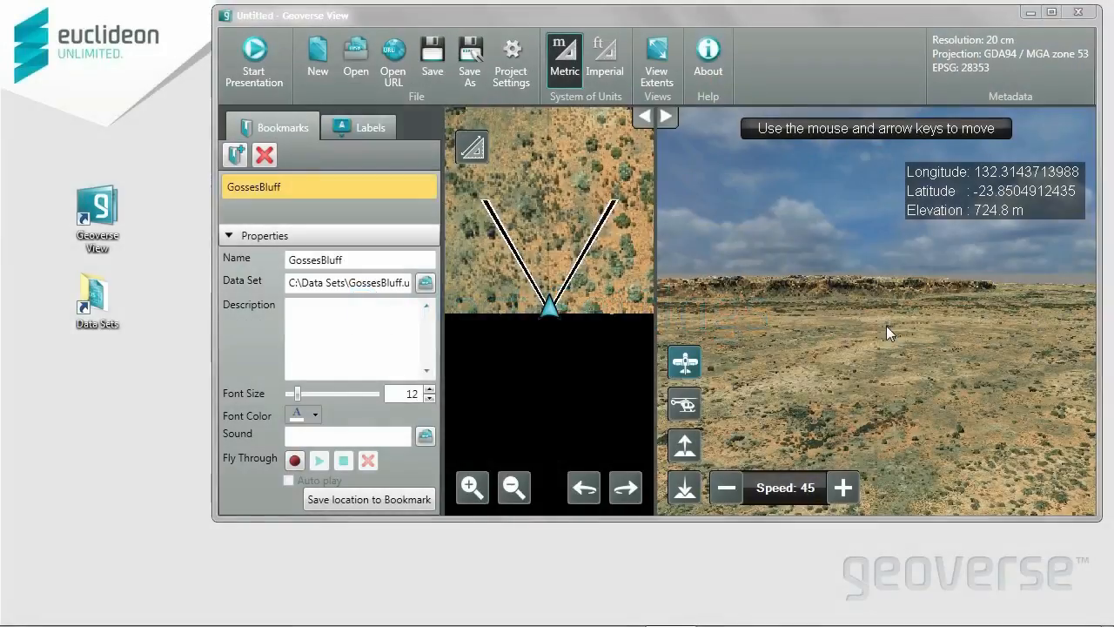
Step: Open the project settings, try a solid color background for the main panel, and switch back to the sky image
click(498, 64)
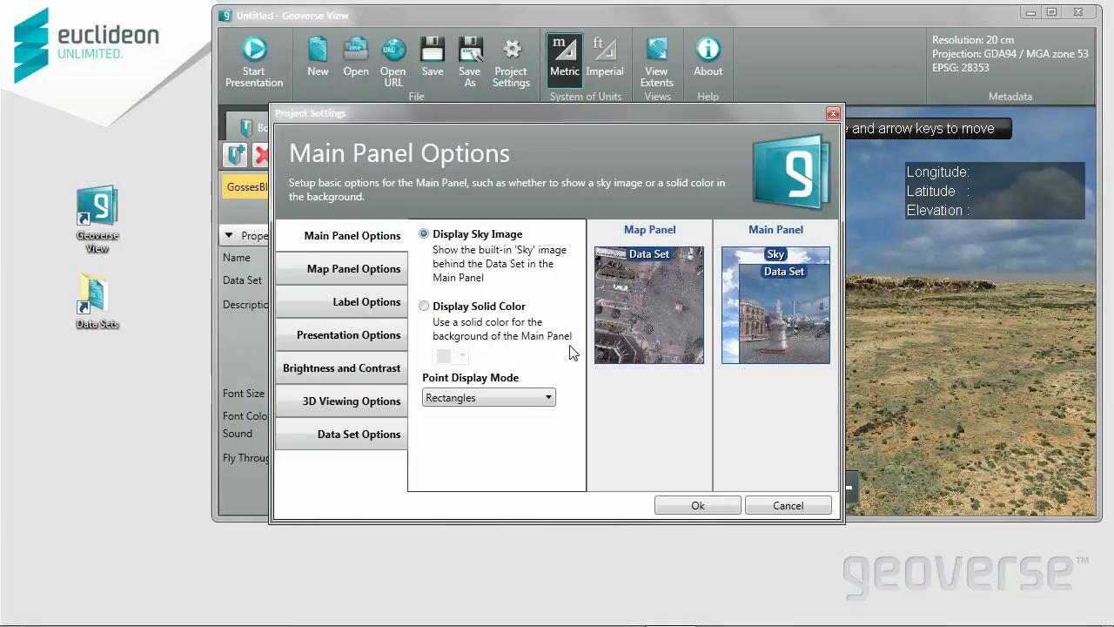
click(479, 306)
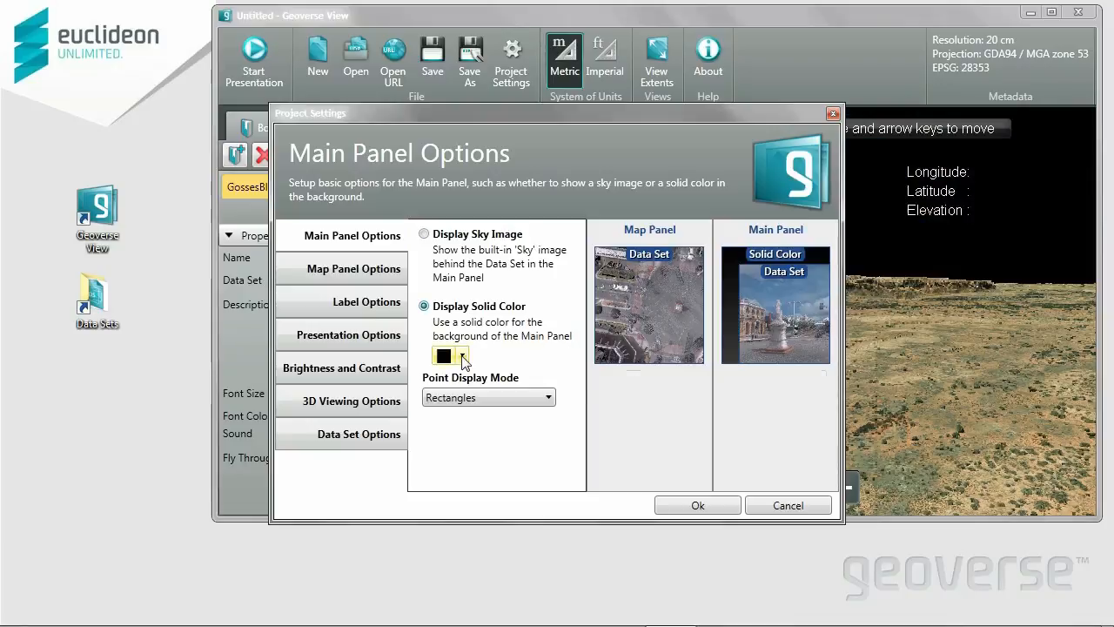
click(462, 356)
click(462, 356)
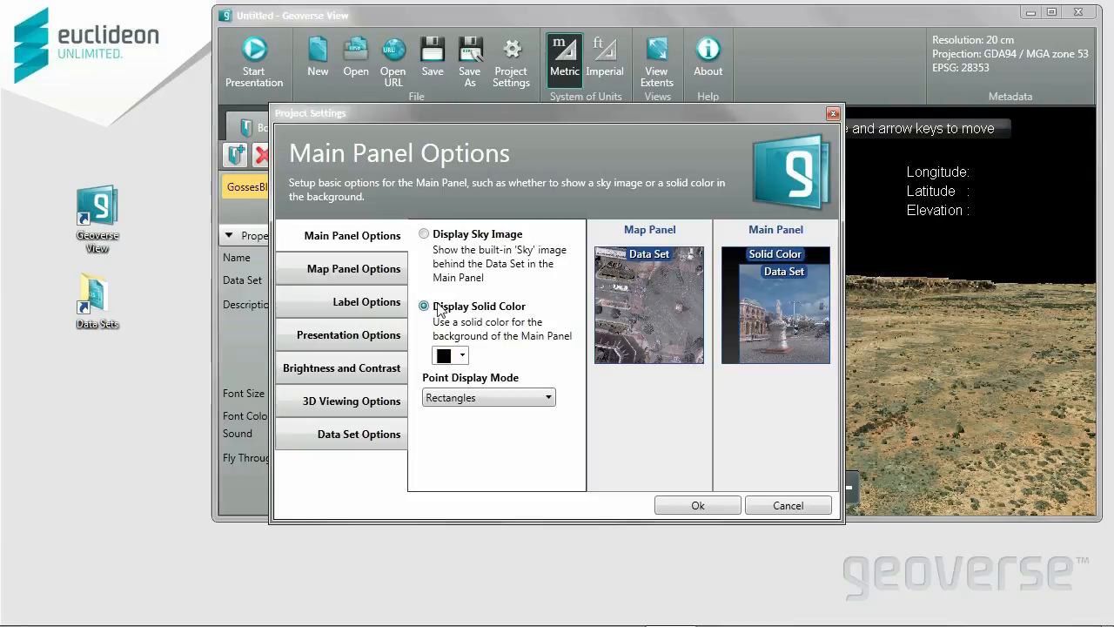
click(425, 234)
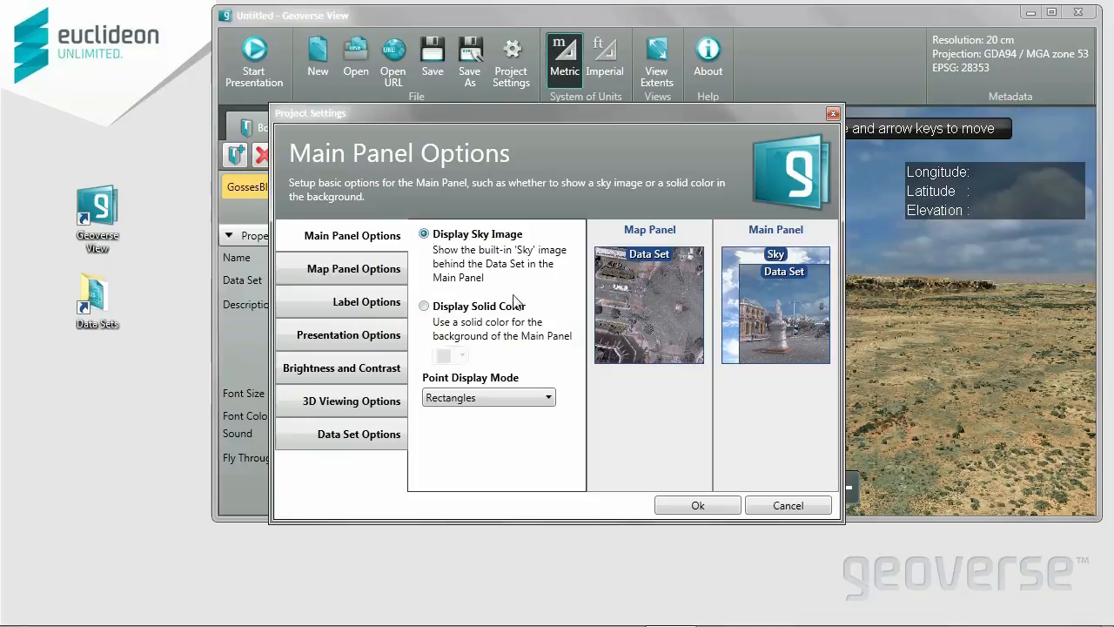
Step: Try the Rounded Rectangles point display mode for the main panel and return it to Rectangles
click(545, 398)
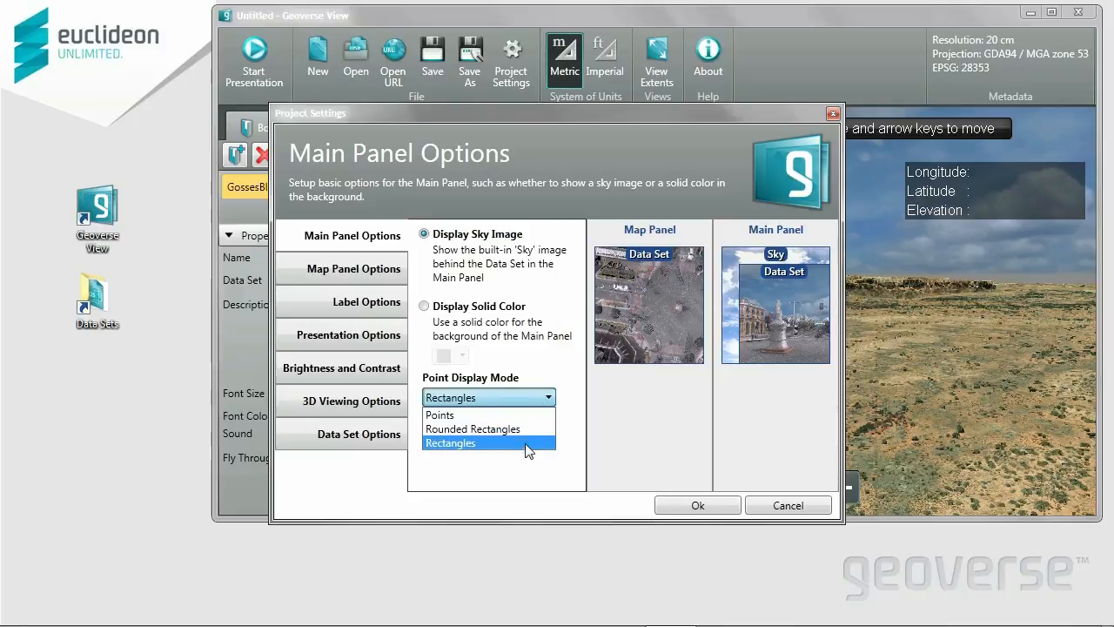
click(526, 430)
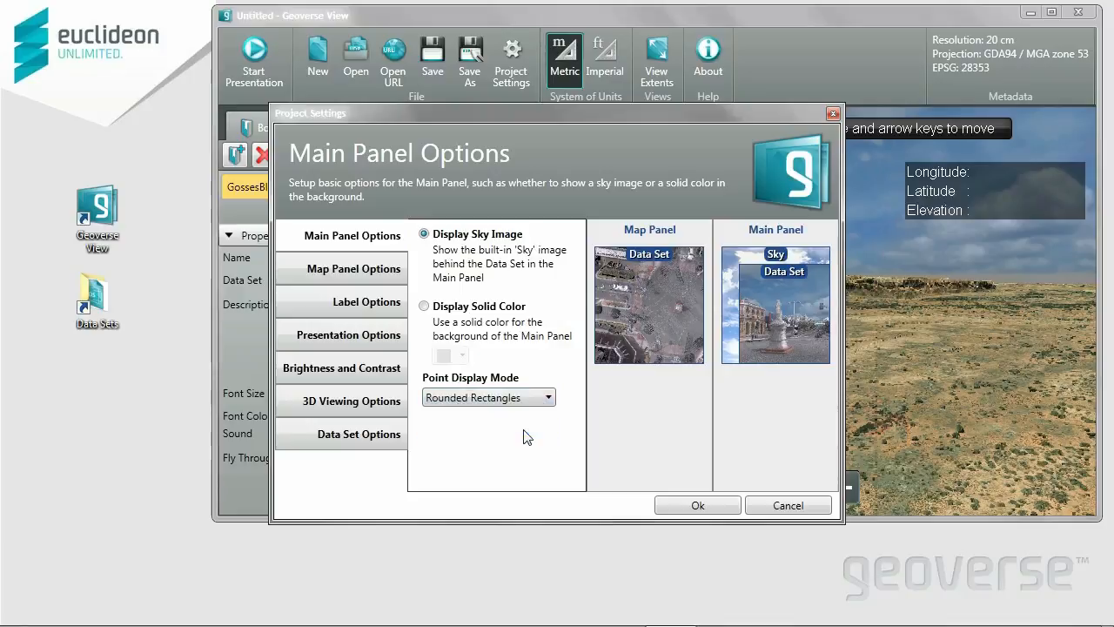
click(522, 404)
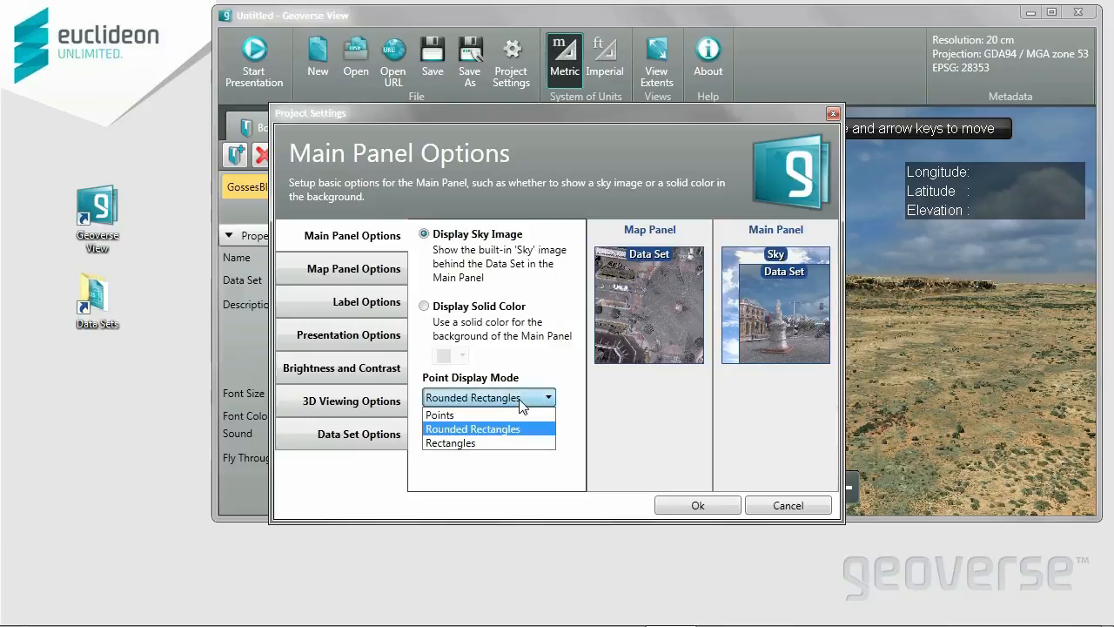
click(499, 444)
Step: Set the map panel to display a map behind the data set, using Open Street Map as the source
click(380, 277)
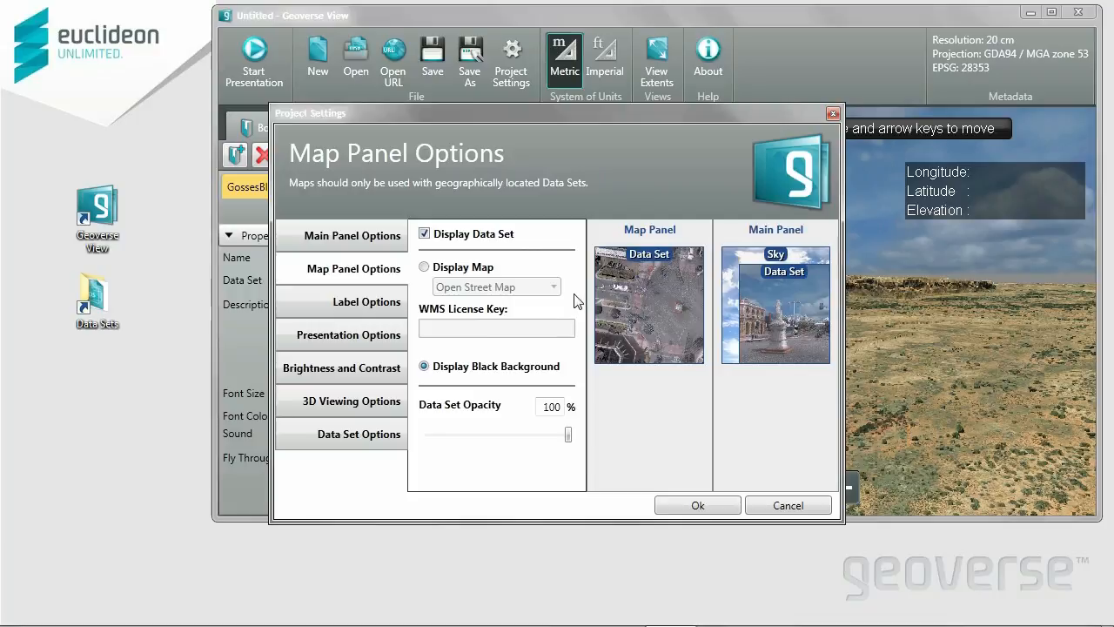
click(463, 269)
click(493, 286)
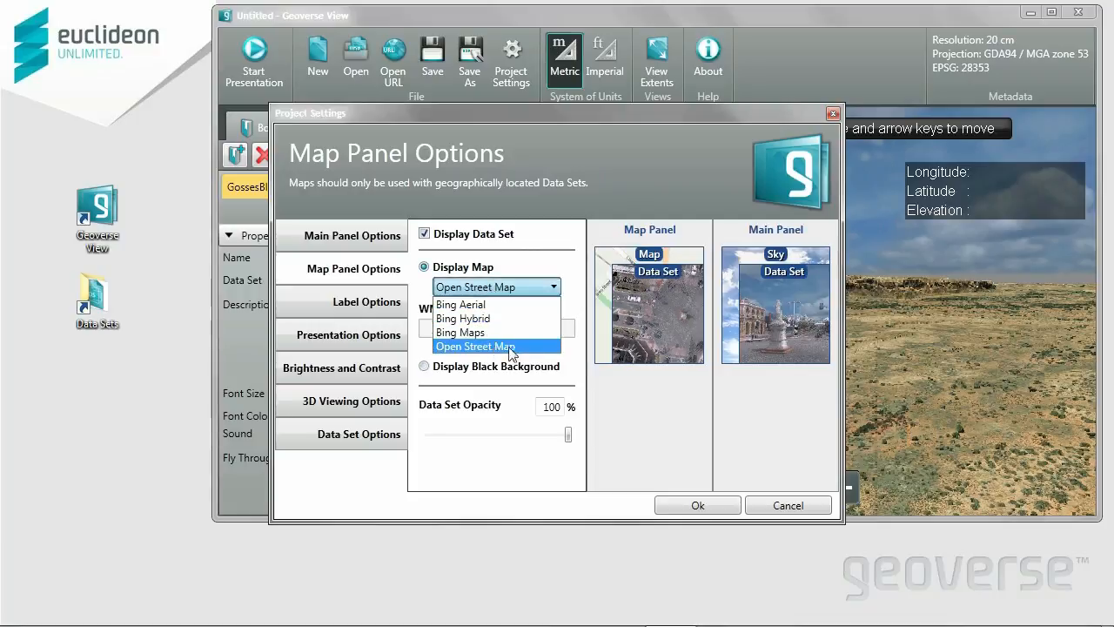
click(569, 302)
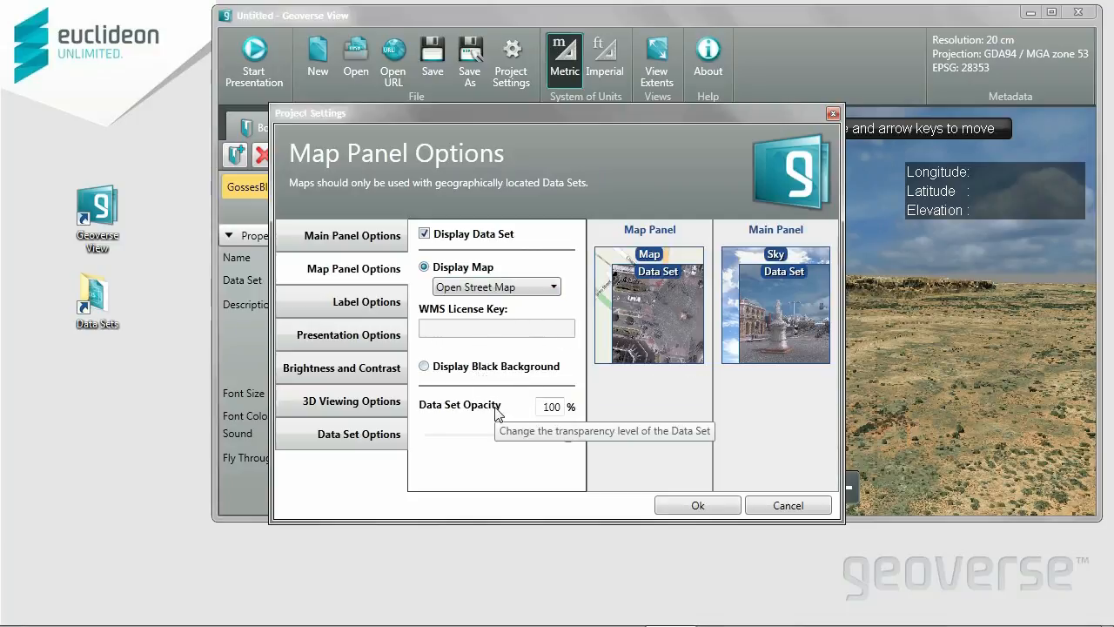
Step: Examine the label distance settings and the presentation choices for project font, render resolution and button visibility
click(392, 300)
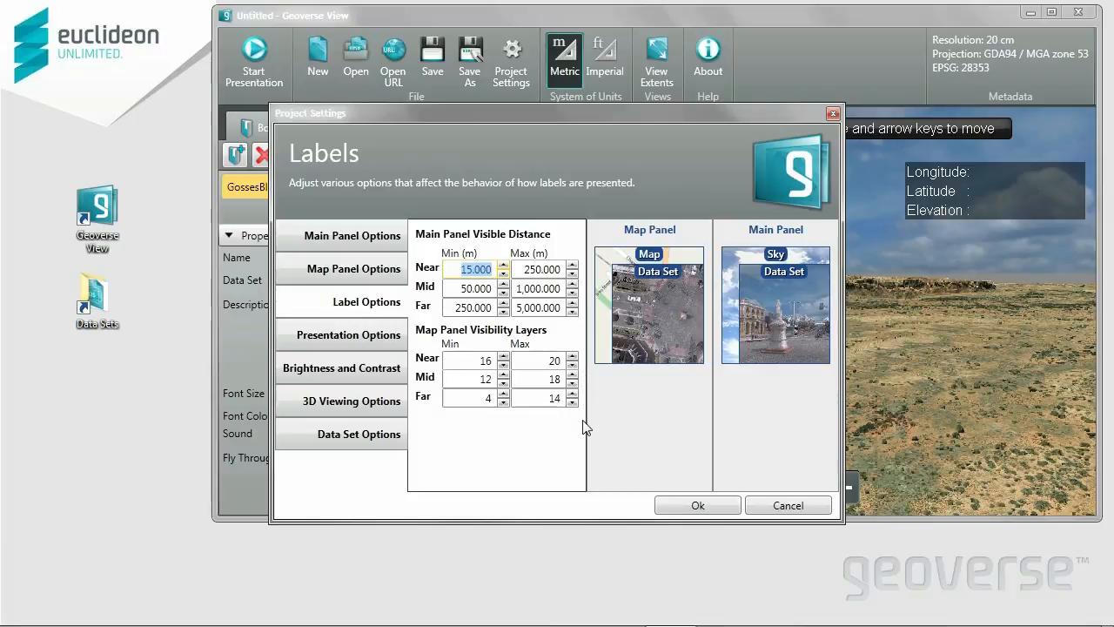
click(365, 328)
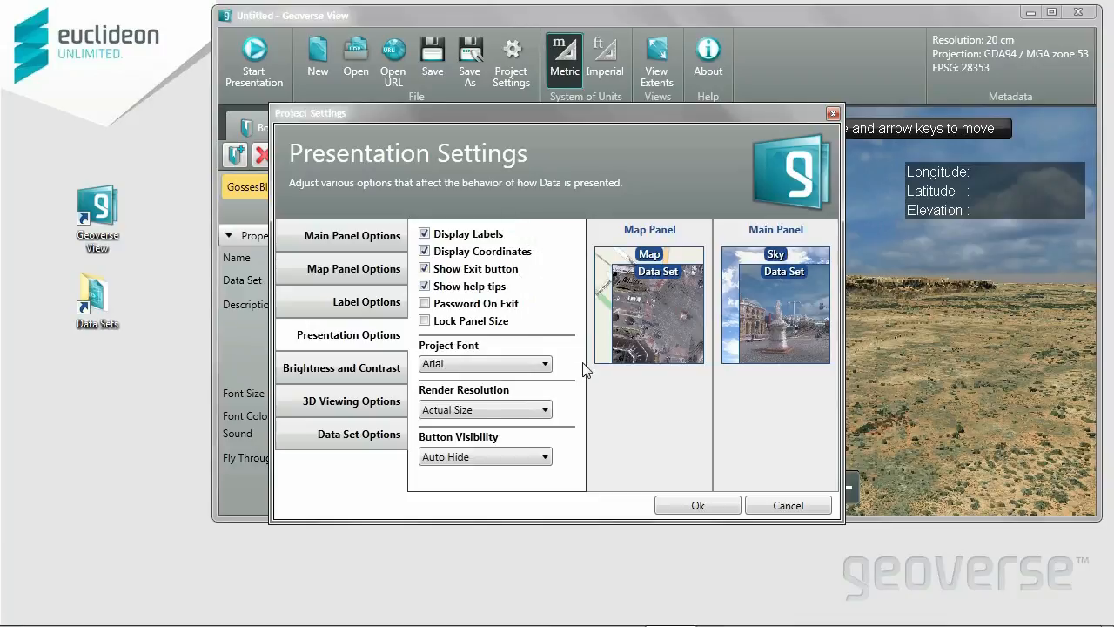
click(548, 363)
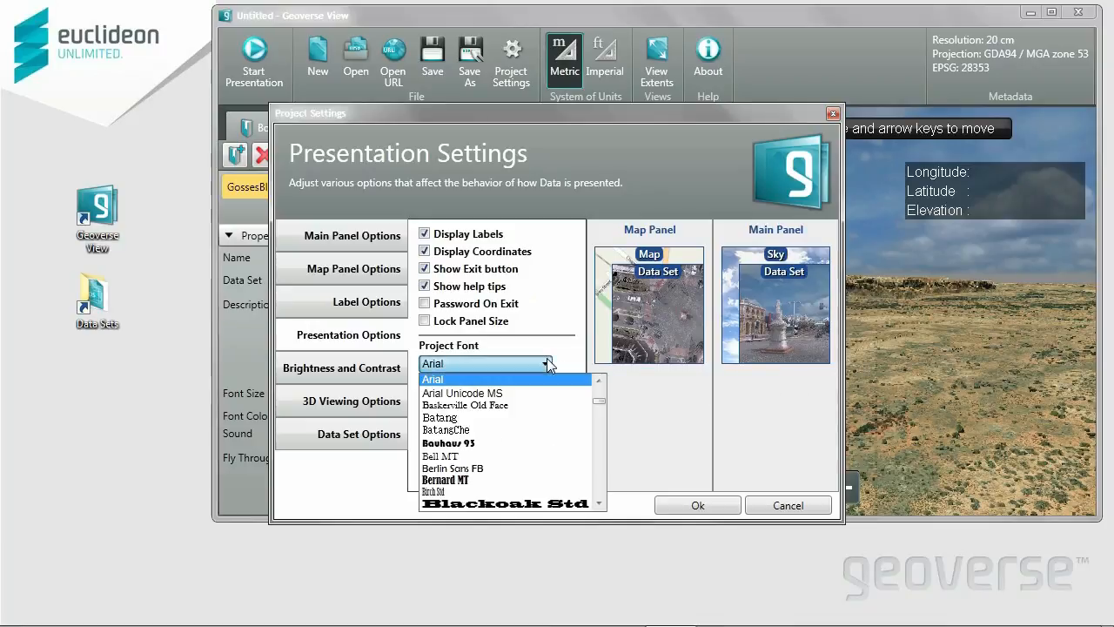
click(548, 364)
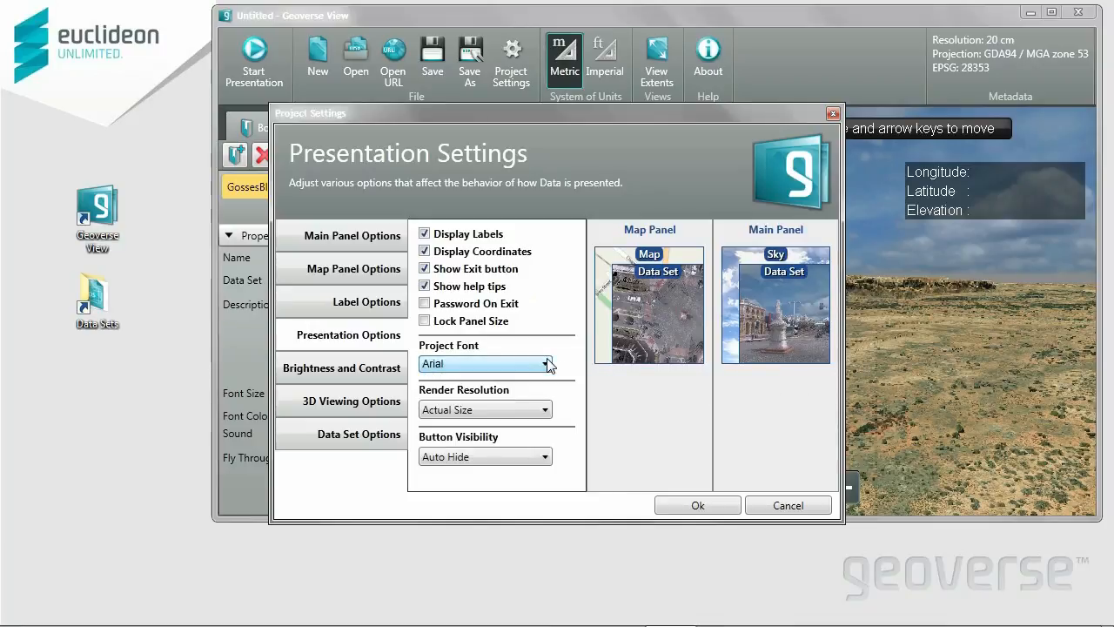
click(548, 410)
click(547, 410)
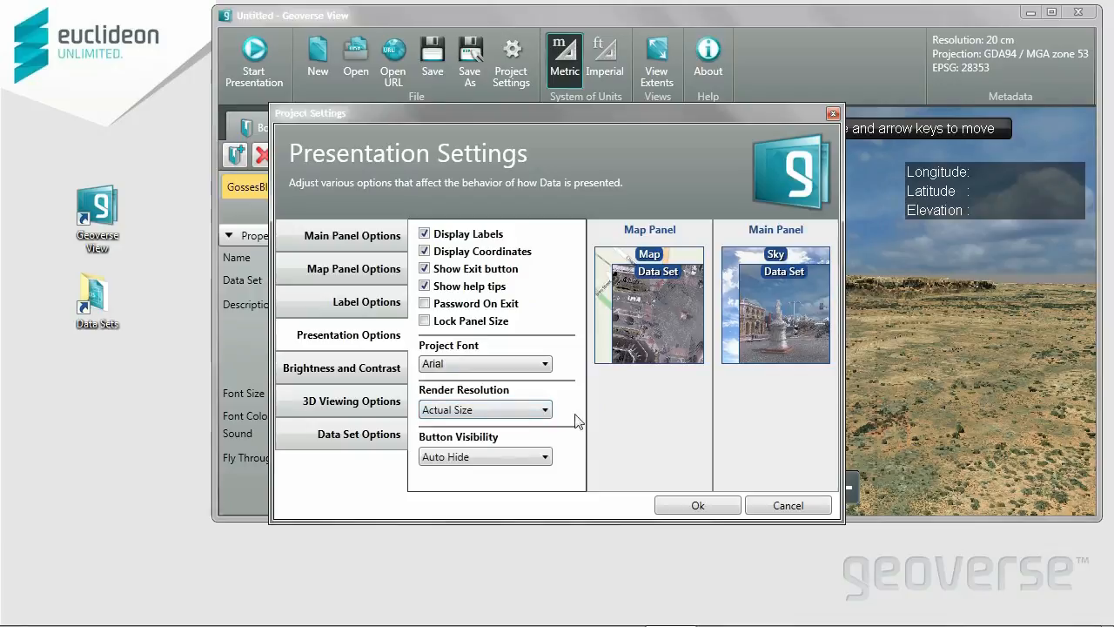
click(547, 457)
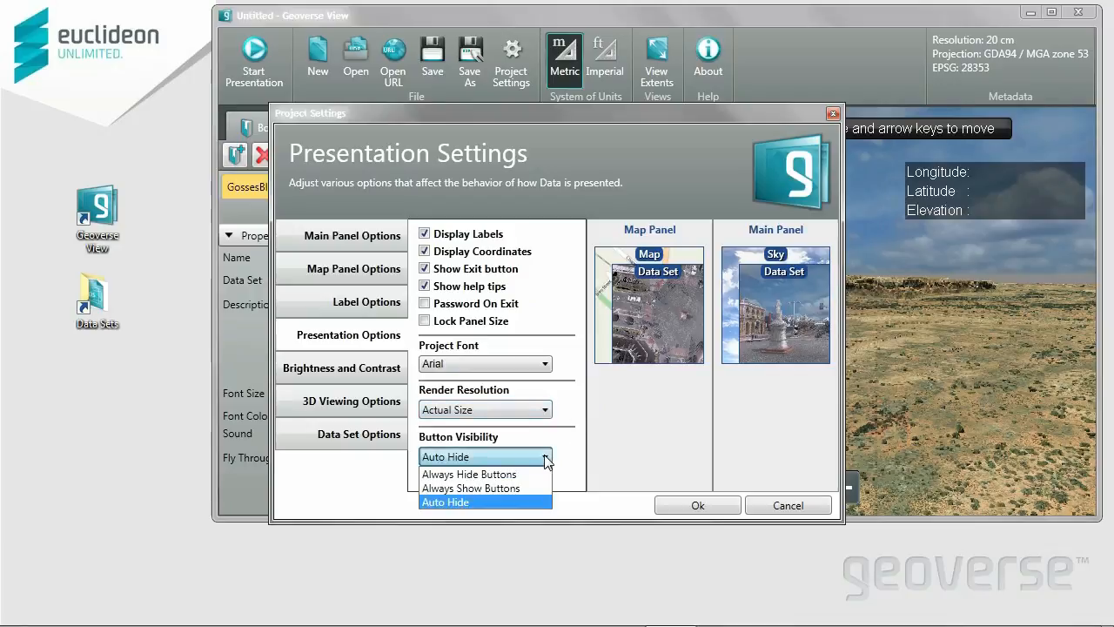
click(548, 459)
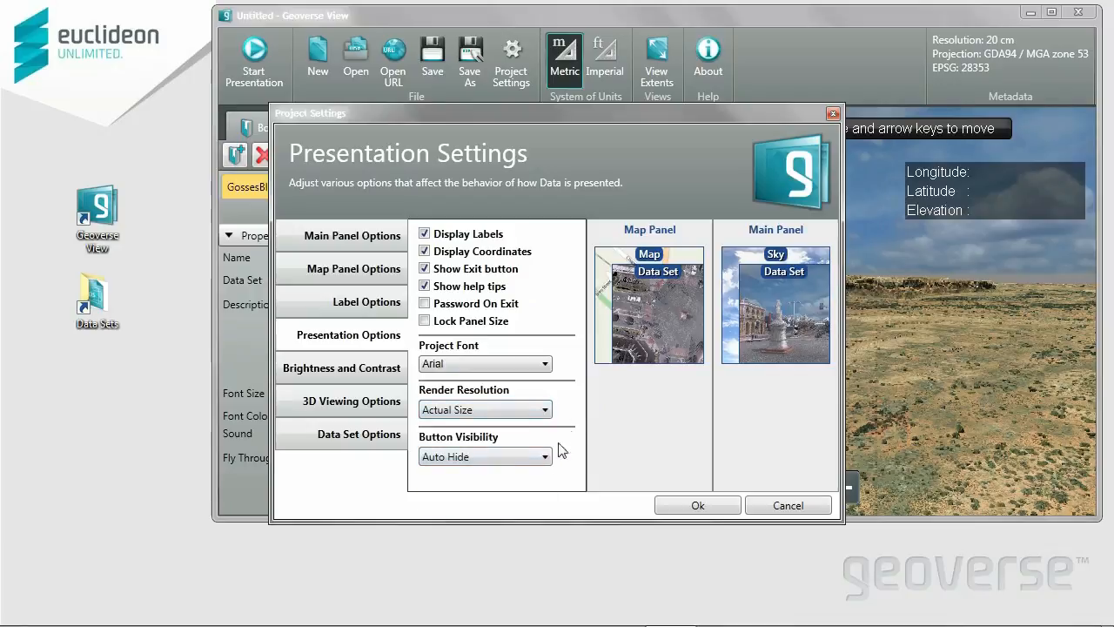
Step: Try the data set's contrast, brightness and vignette adjustments, and lower the saturation to about 0.966
click(348, 375)
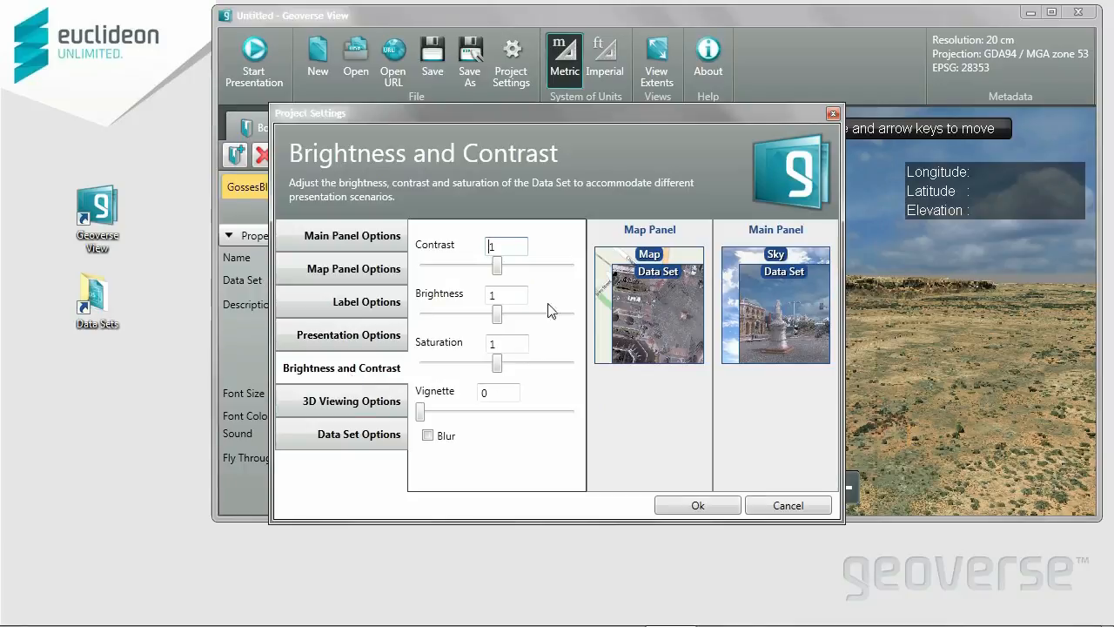
mouse_move(499, 265)
mouse_down()
mouse_move(579, 274)
mouse_move(502, 272)
mouse_up()
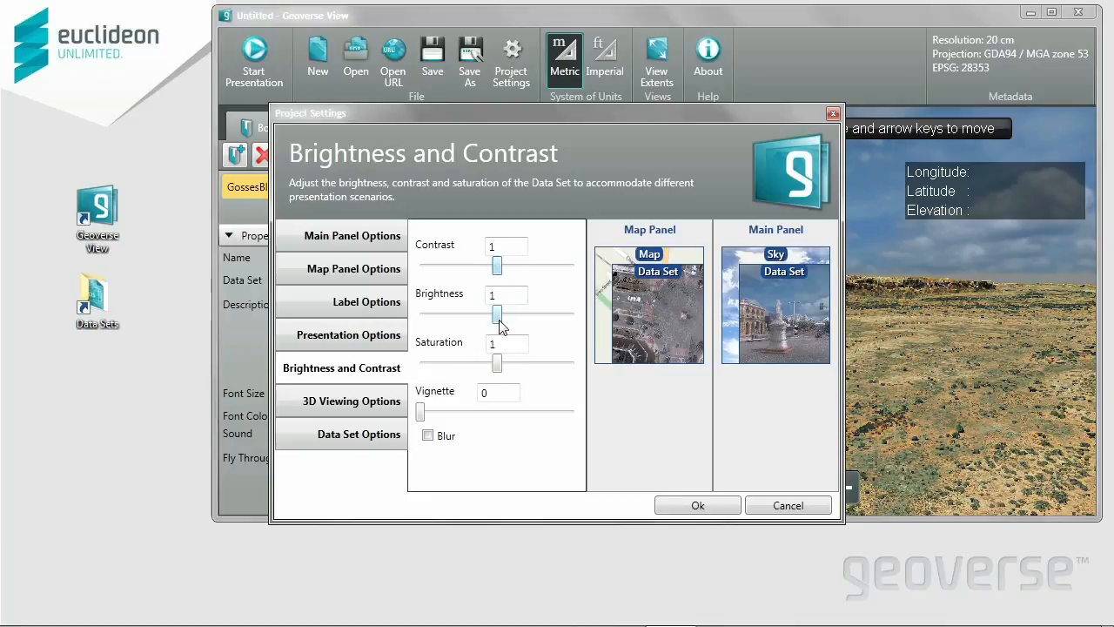
mouse_move(497, 316)
mouse_down()
mouse_move(568, 324)
mouse_move(499, 317)
mouse_up()
mouse_move(497, 363)
mouse_down()
mouse_move(585, 368)
mouse_move(435, 366)
mouse_move(487, 365)
mouse_move(492, 355)
mouse_up()
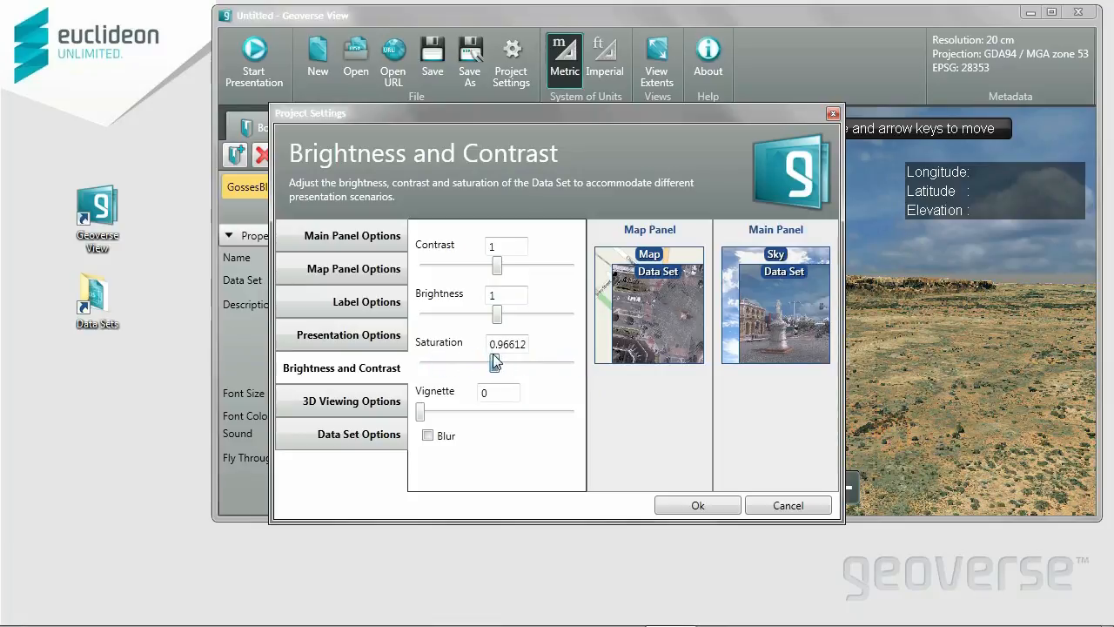
mouse_move(422, 412)
mouse_down()
mouse_move(578, 415)
mouse_move(423, 414)
mouse_up()
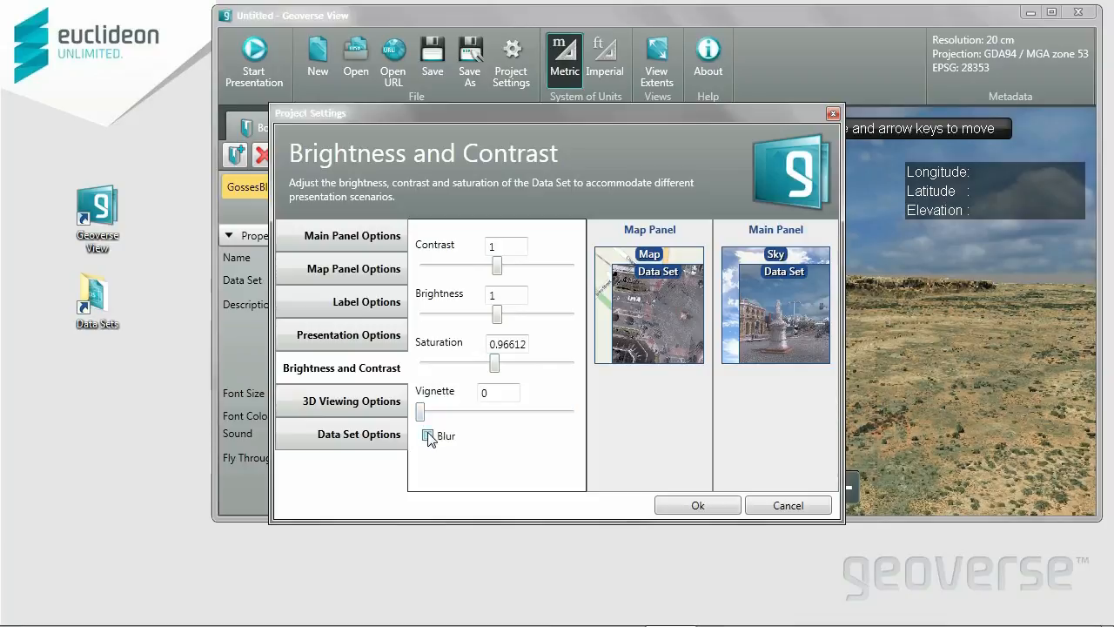
Step: Review the 3D viewing and data set options, and accept the project settings
click(392, 403)
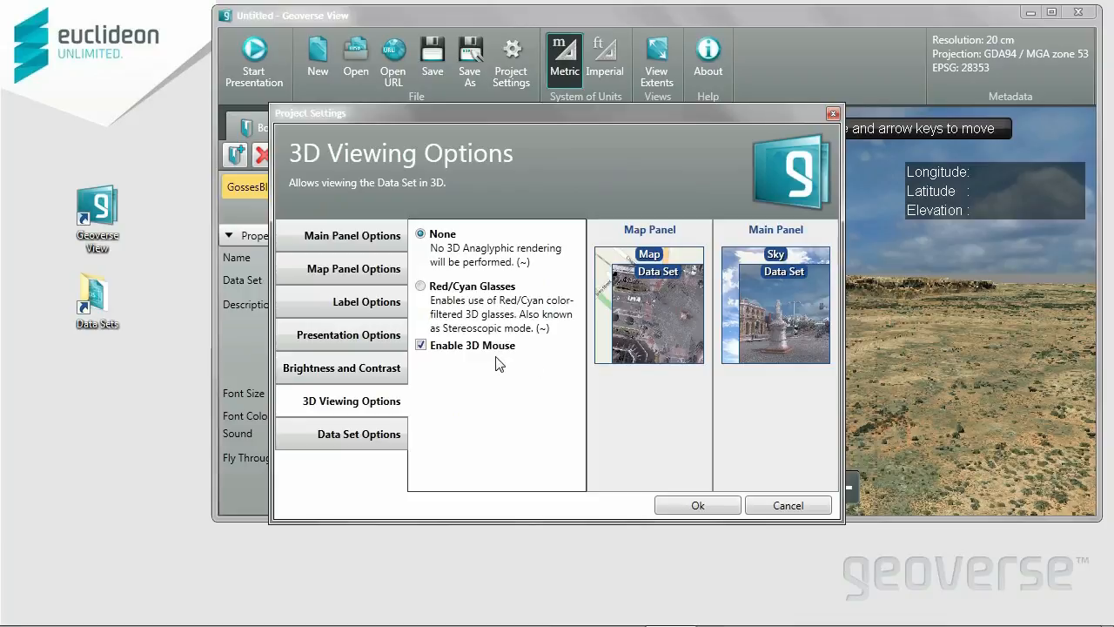
click(367, 444)
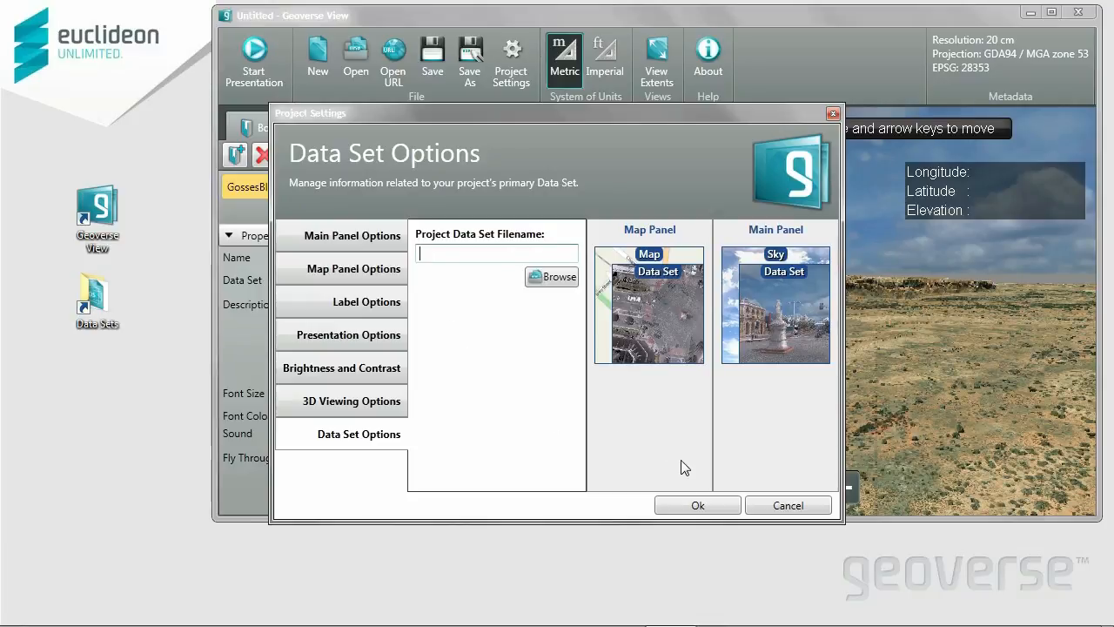
click(699, 505)
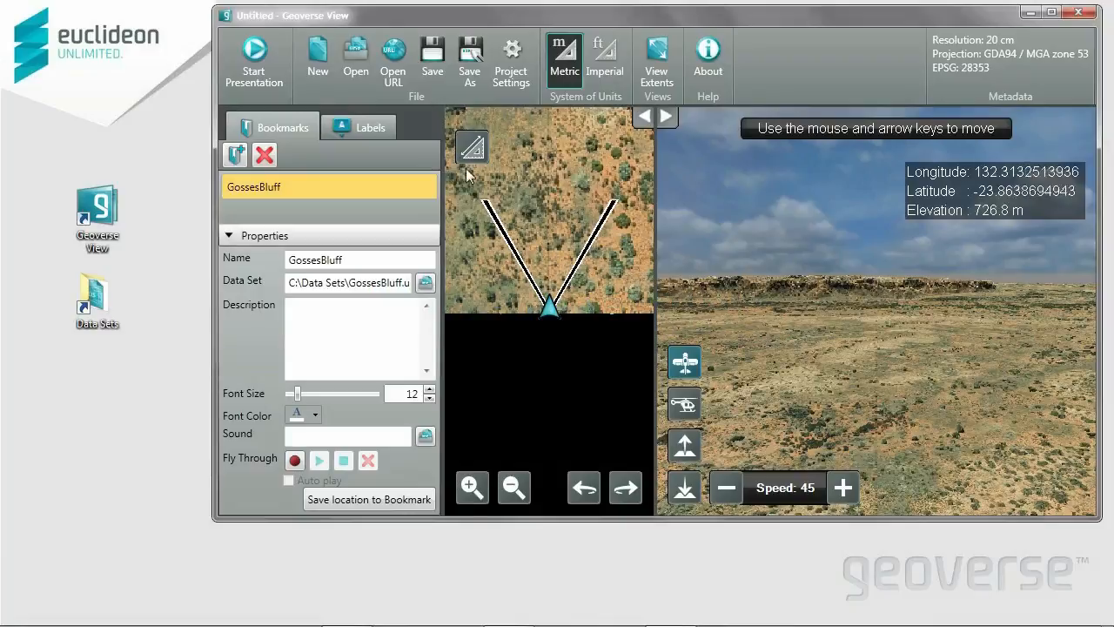
click(394, 56)
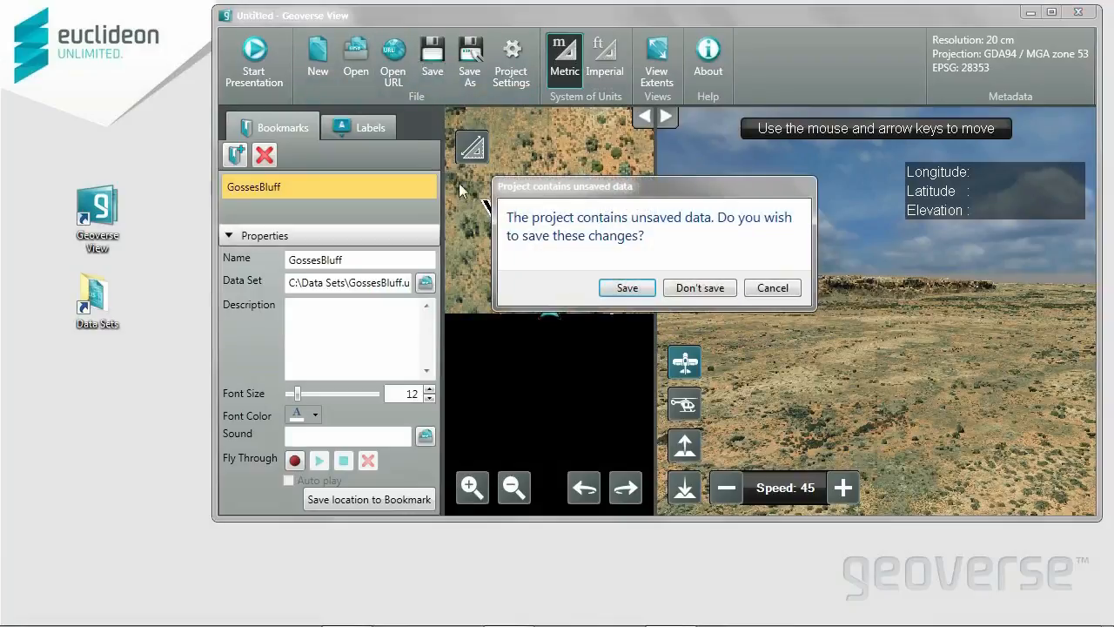
click(701, 288)
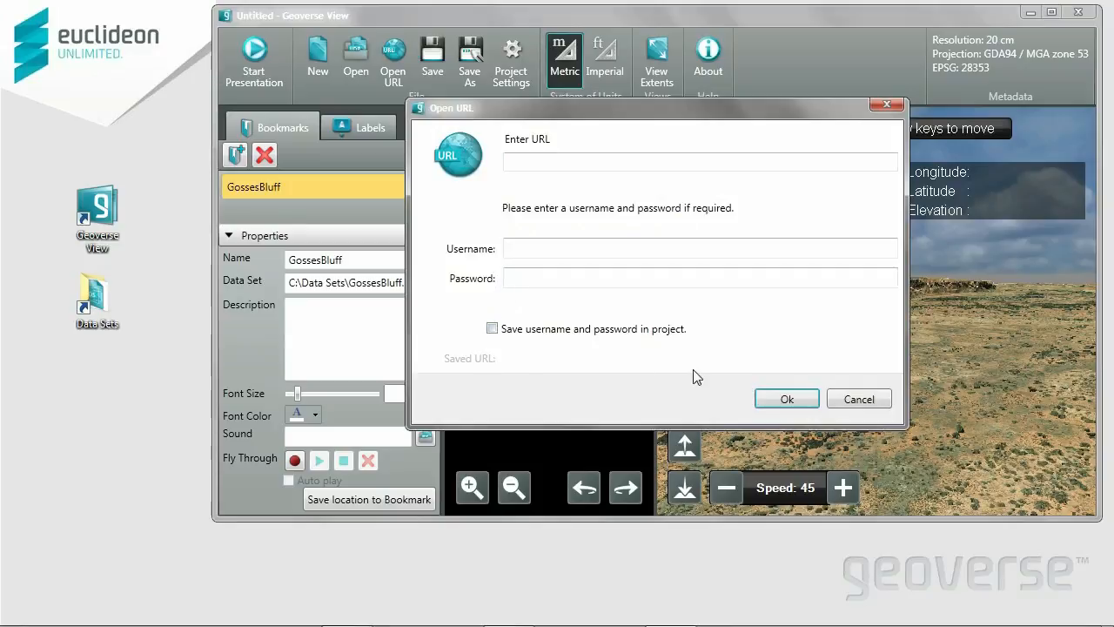
click(554, 162)
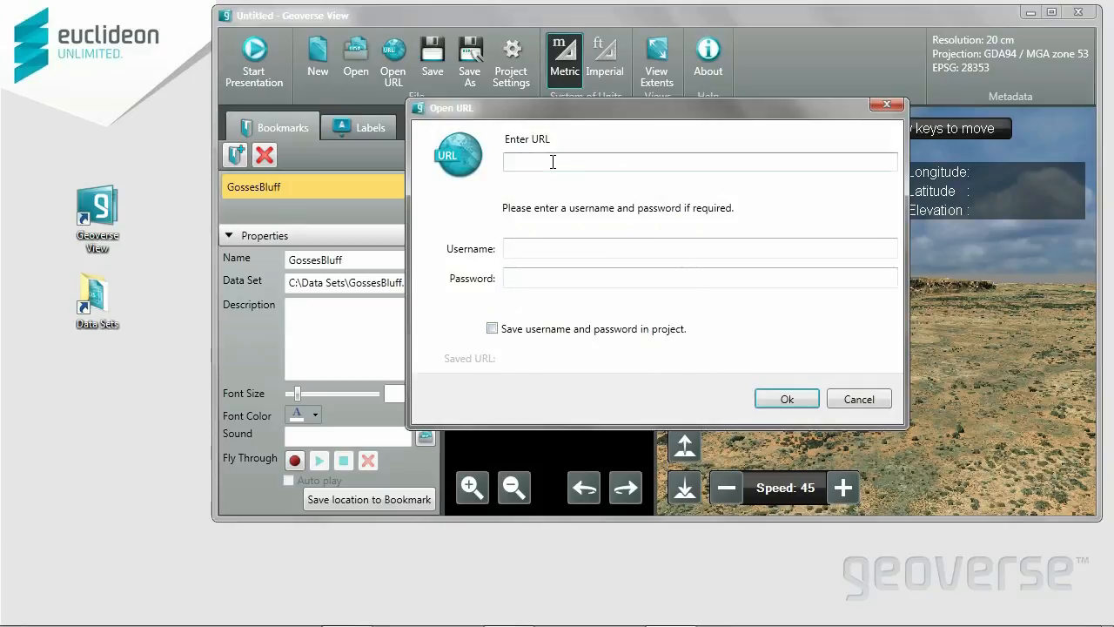
text(https://streaming.euclideon.com/authtests/basic/Elephant_1cm.uds)
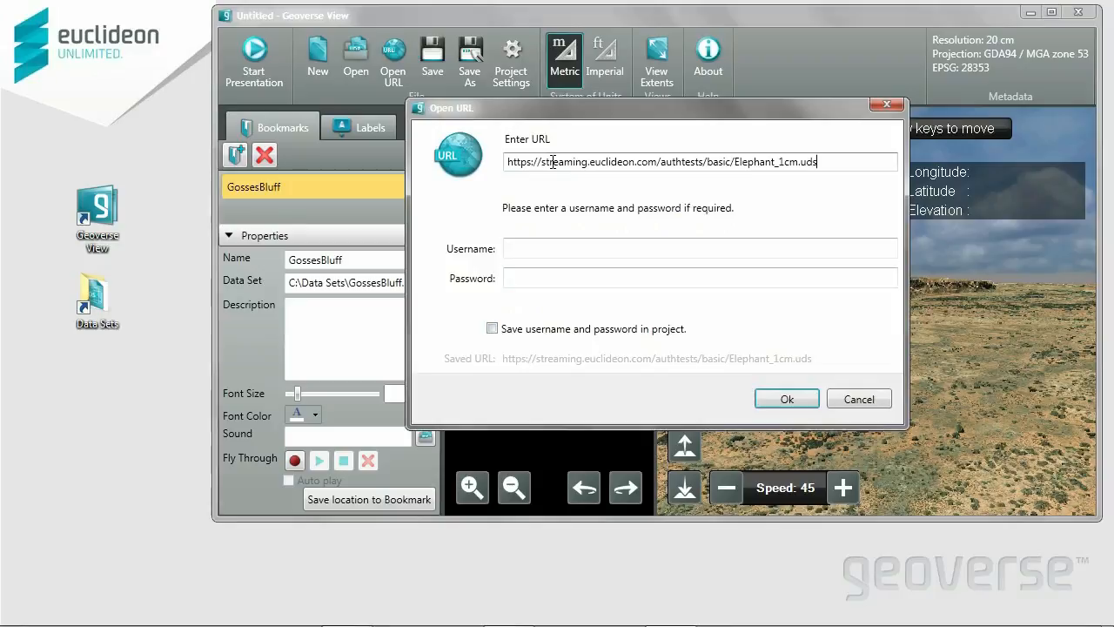
Step: Enter the streaming account's username and password, and choose to save both in the project
click(545, 251)
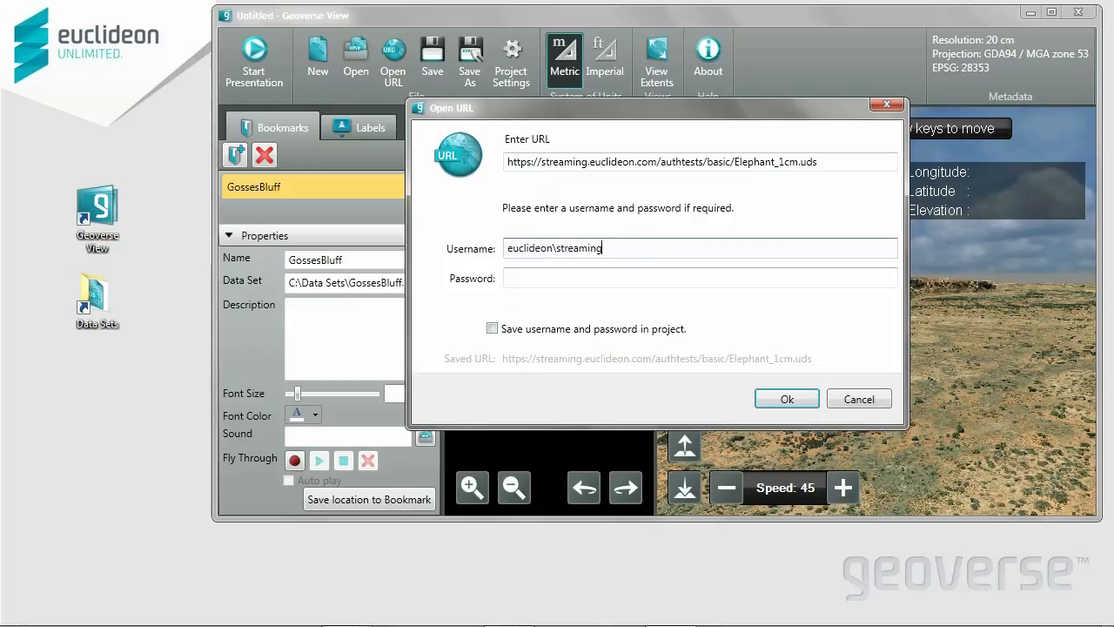
click(543, 279)
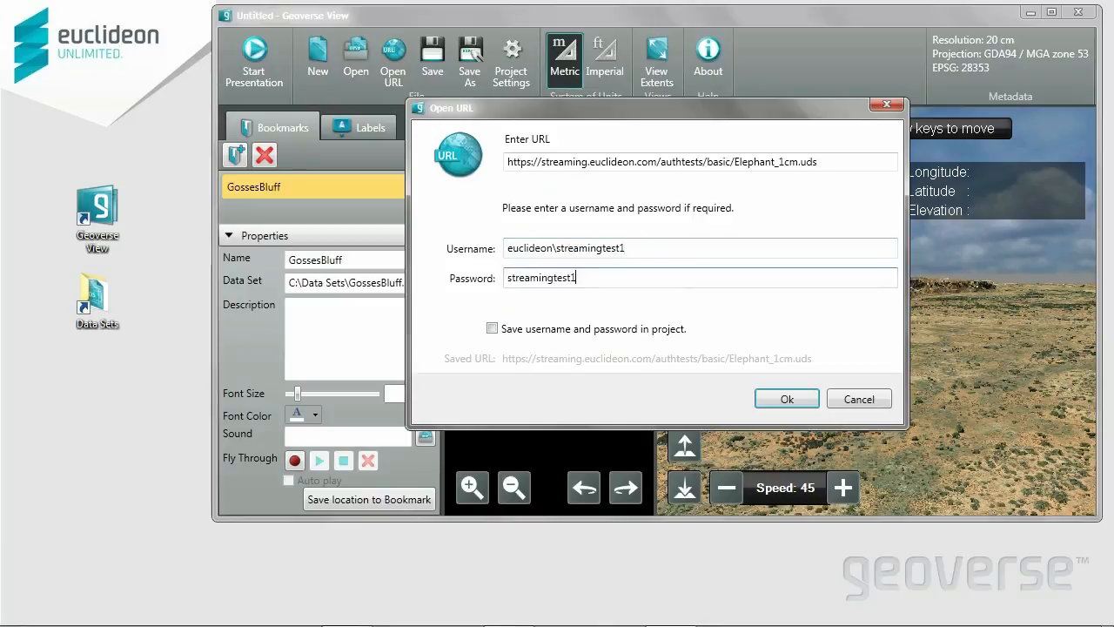
click(493, 329)
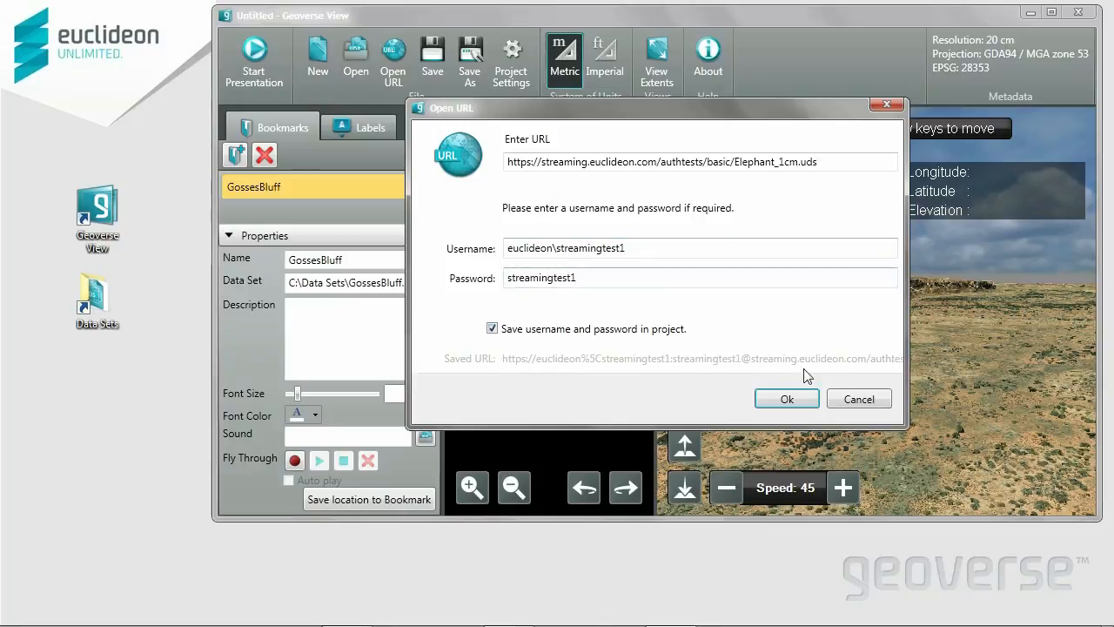
Step: Open the elephant data set from the entered URL, proceeding past both security certificate alerts
click(783, 400)
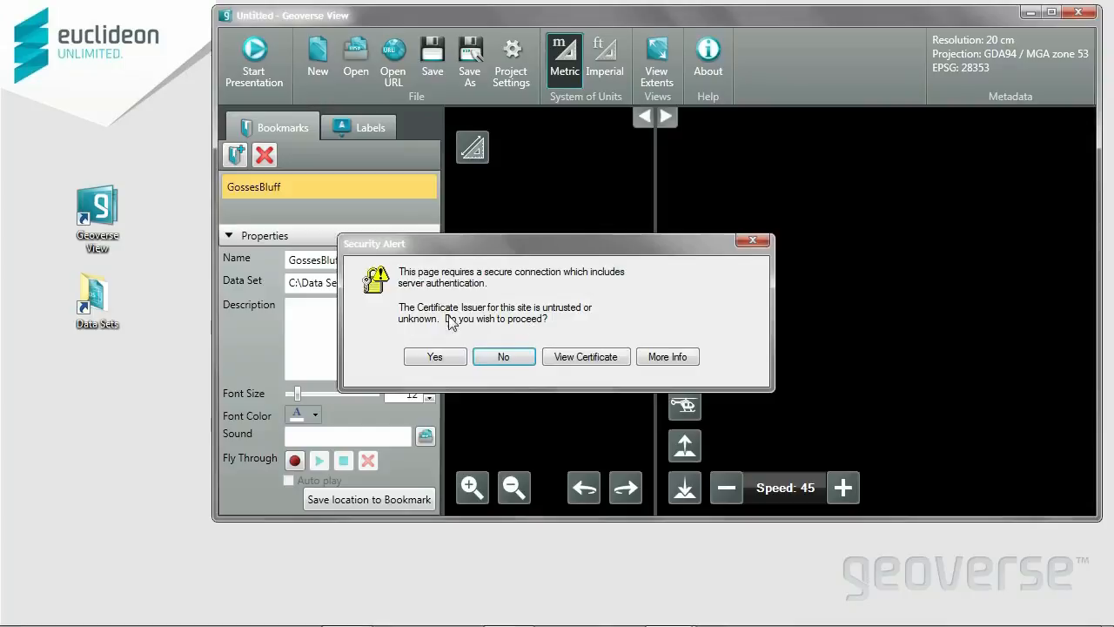
click(431, 357)
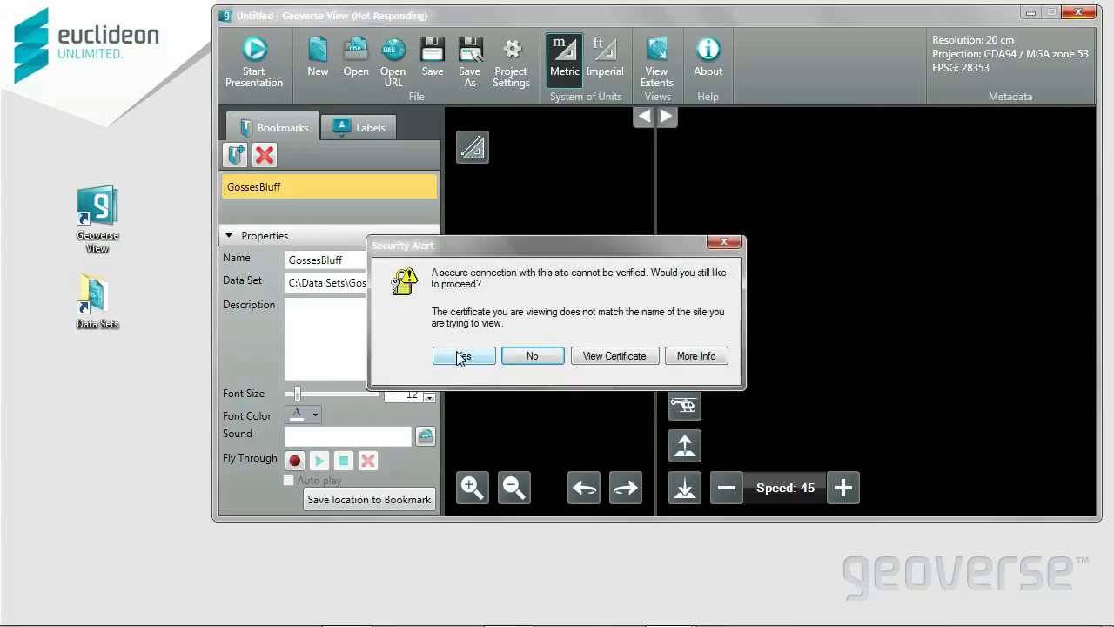
click(461, 357)
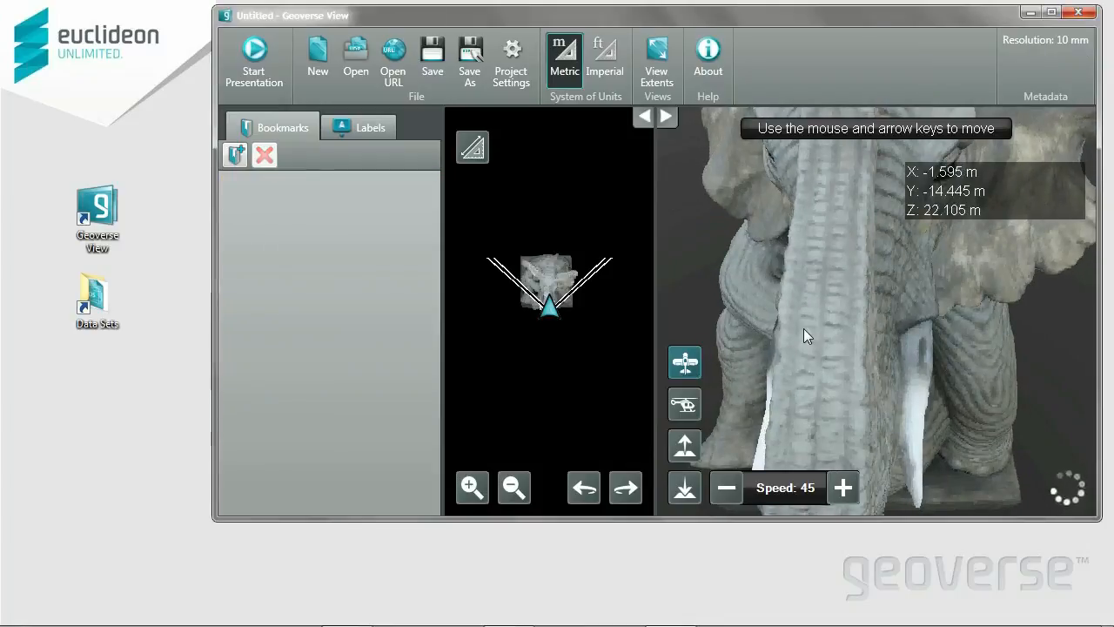
Step: Fly around the streamed elephant model and examine its trunk, head, ears, back and tusks from all sides
key(Right)
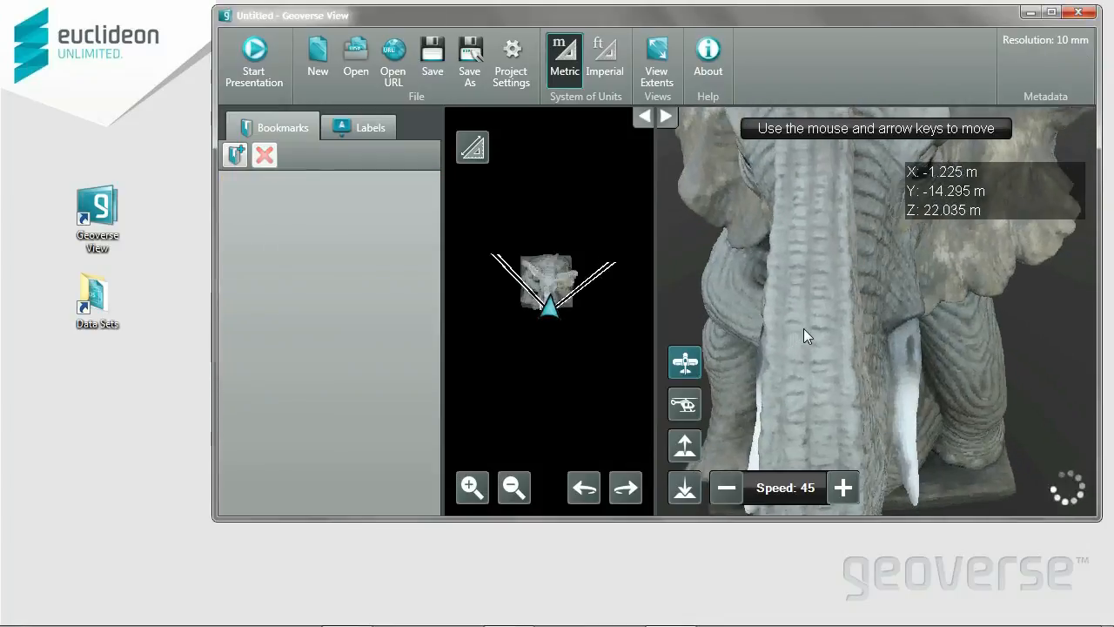
key(Right)
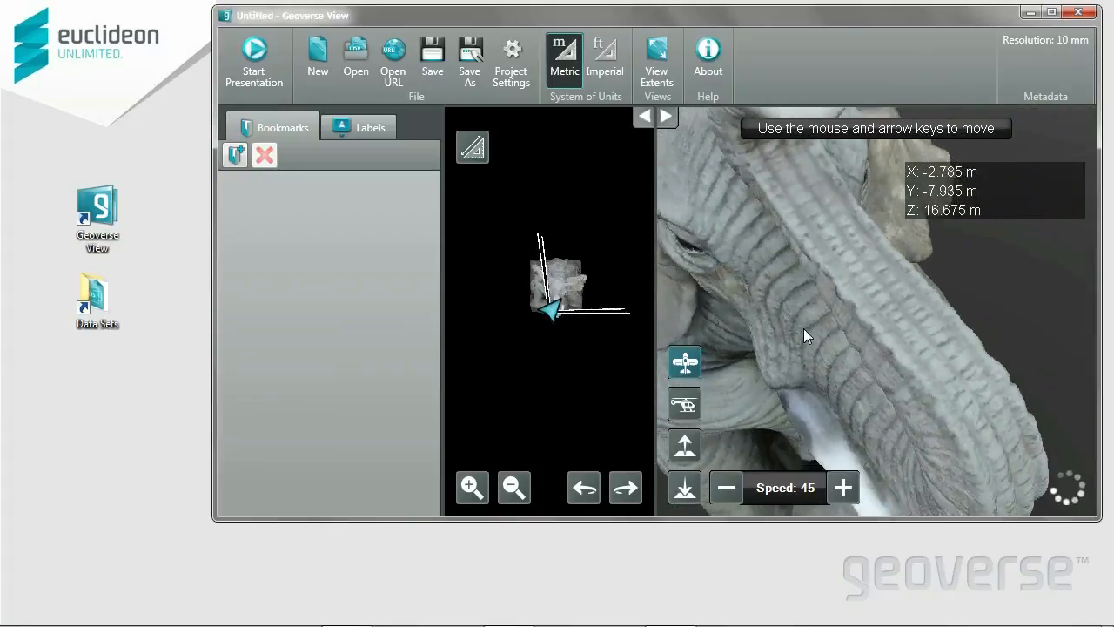
key(Right)
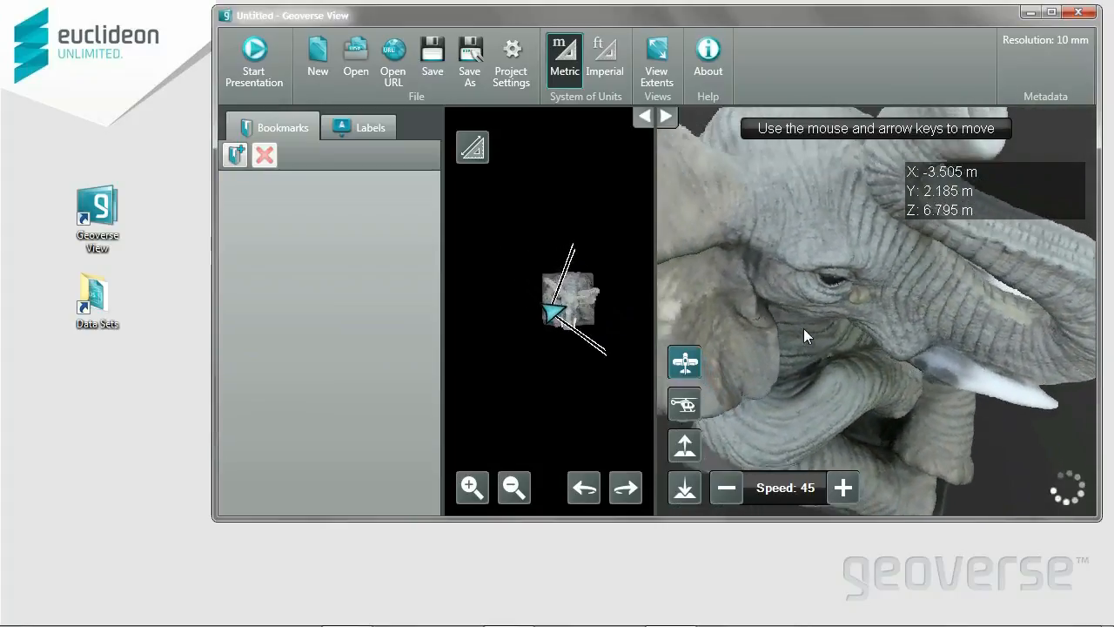
key(Right)
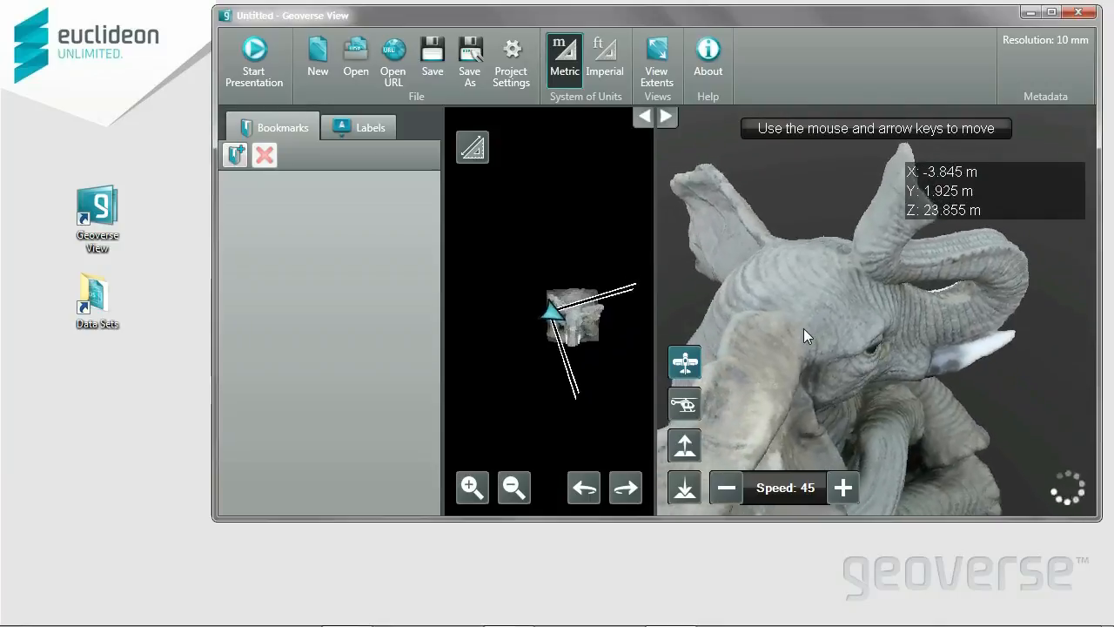
key(Right)
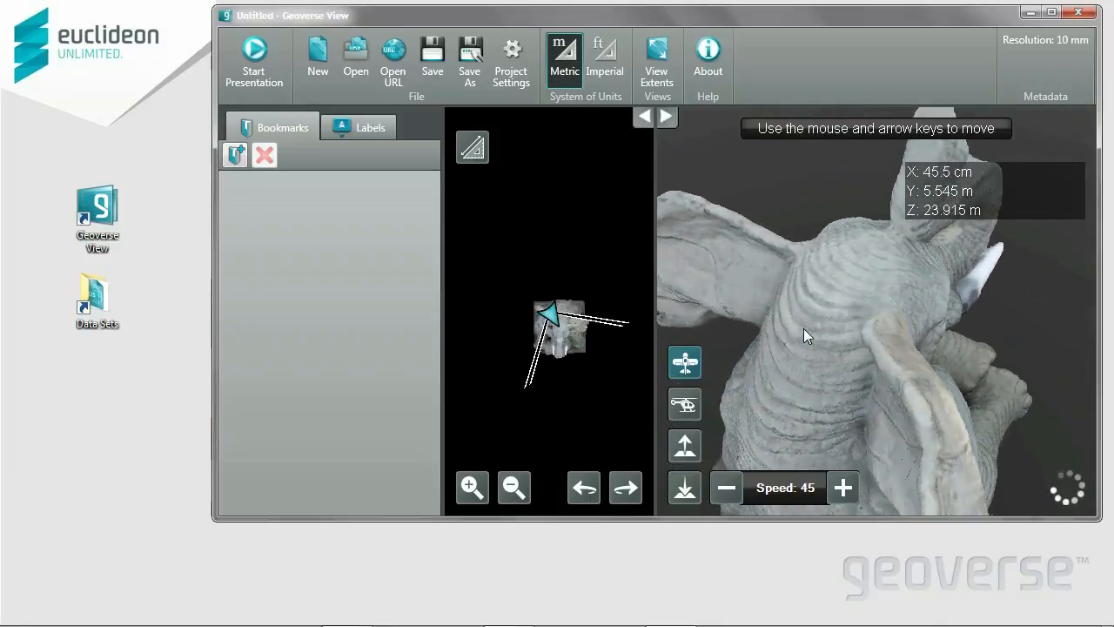
key(Right)
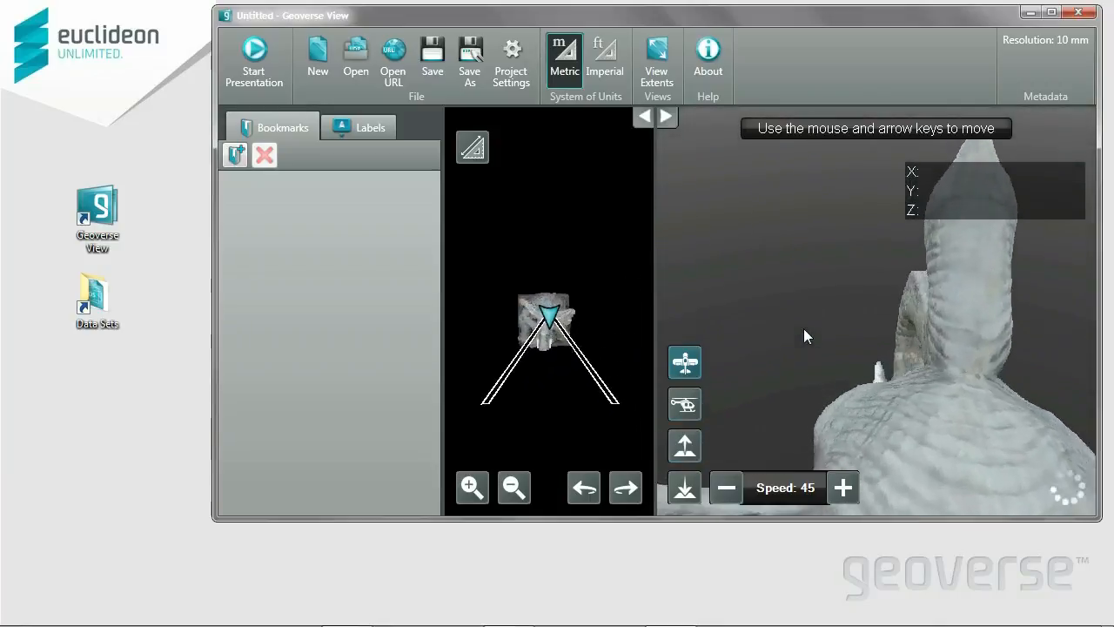
key(Right)
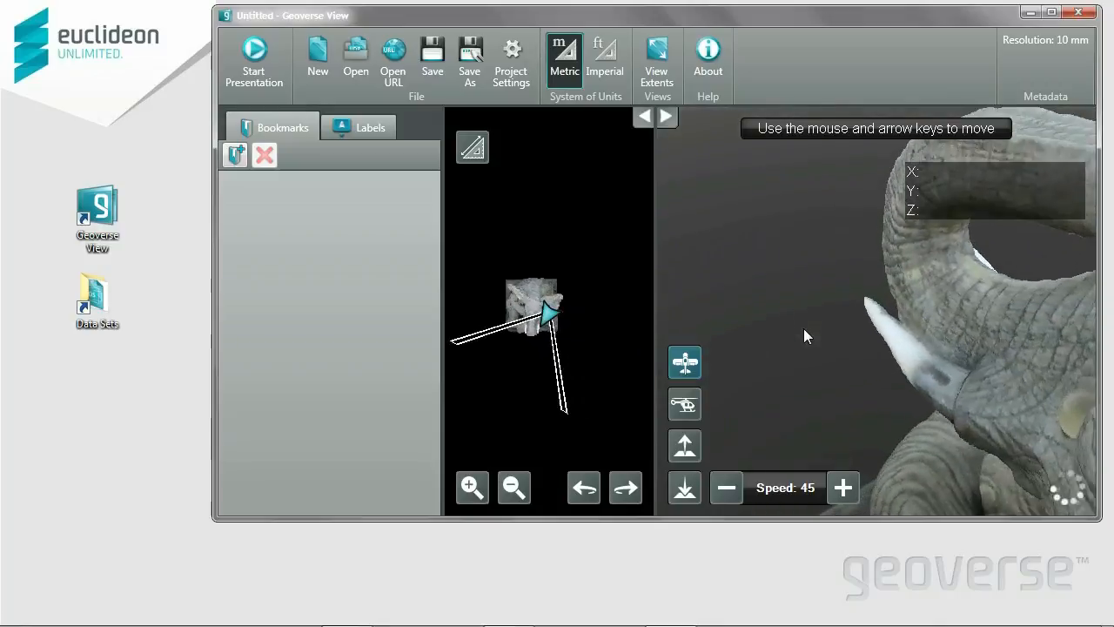
key(Right)
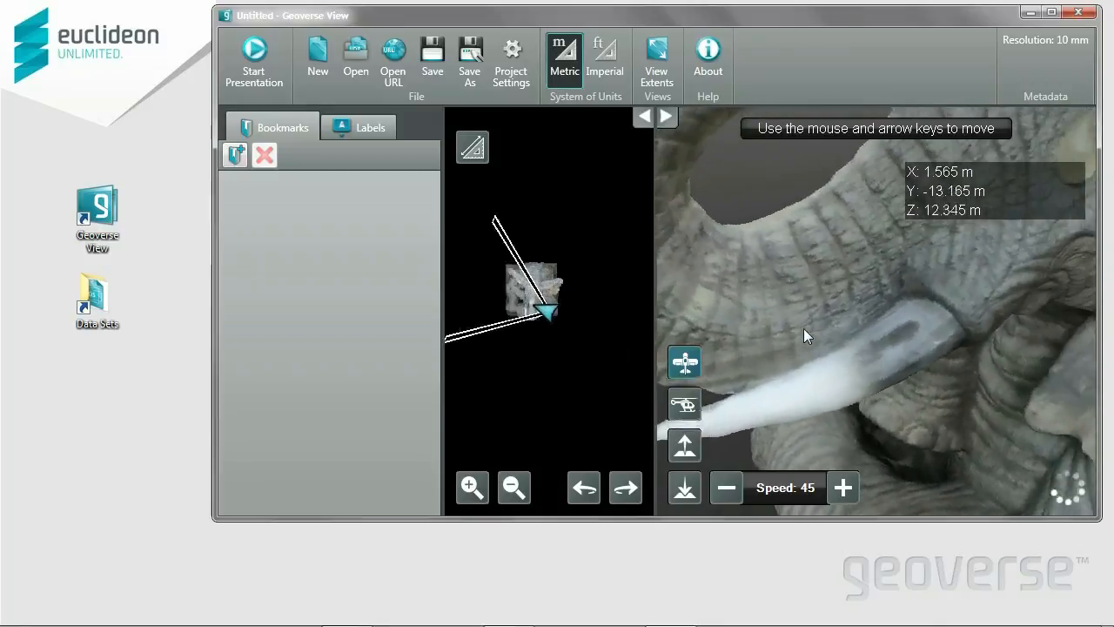
key(Left)
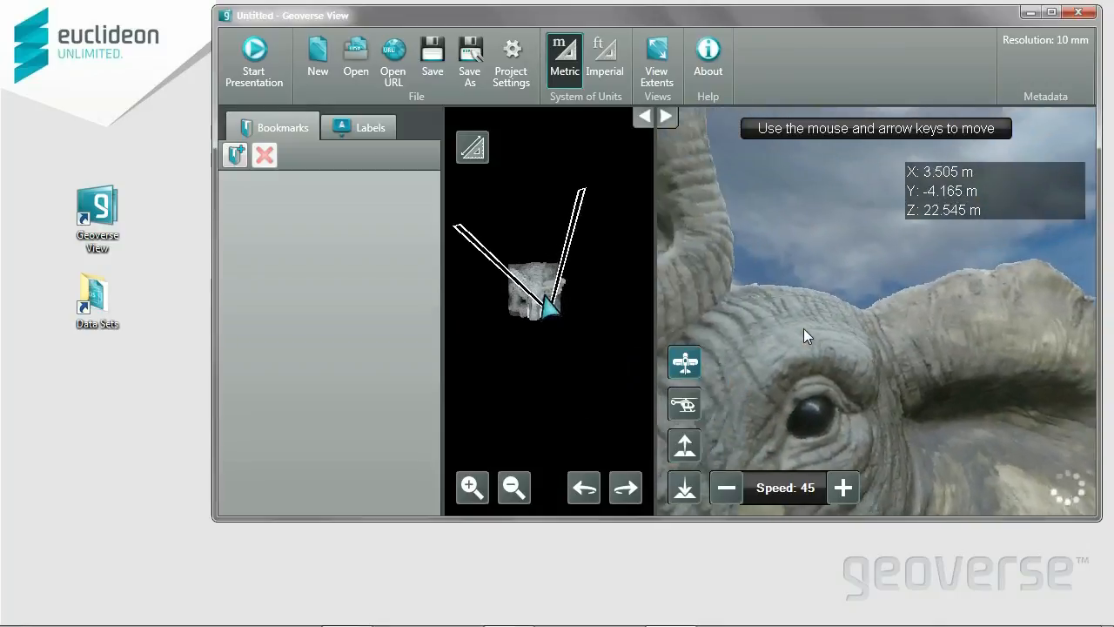